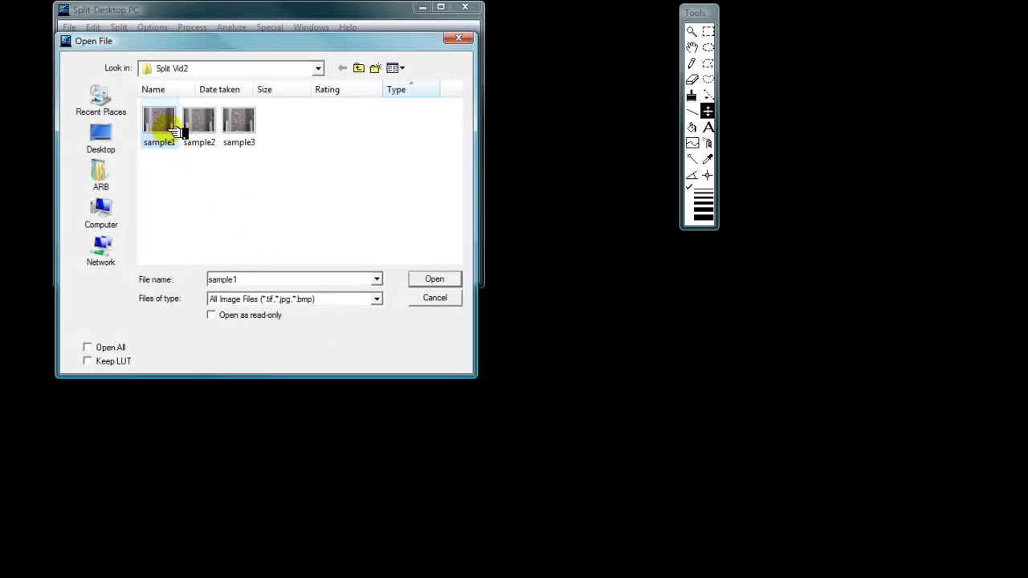
Open sample1, sample2 and sample3 JPG images together from the Split Vid2 folder and cascade their windows.
{"action": "left_click", "coordinate": [252, 130], "text": "shift"}
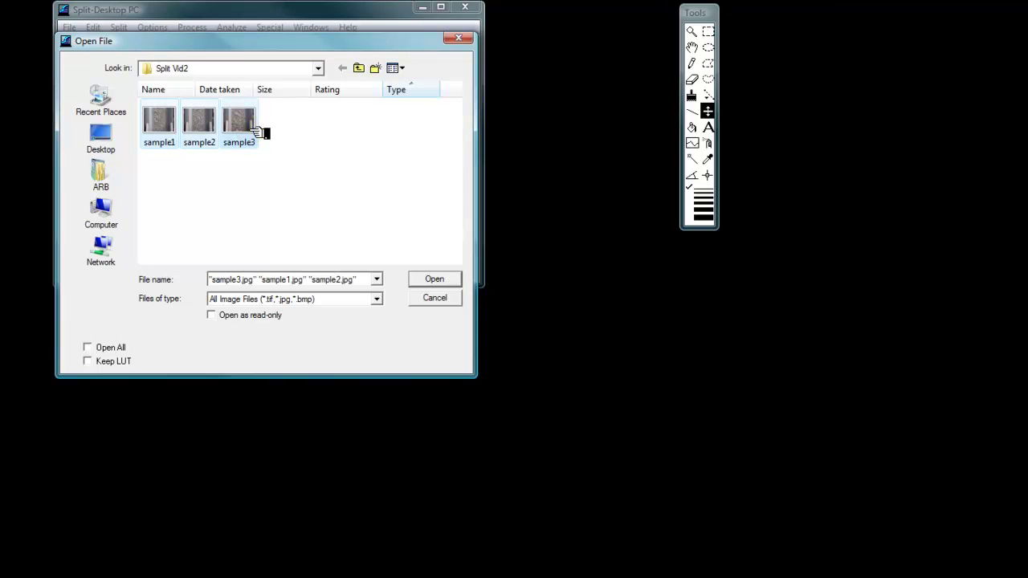
{"action": "left_click", "coordinate": [432, 277]}
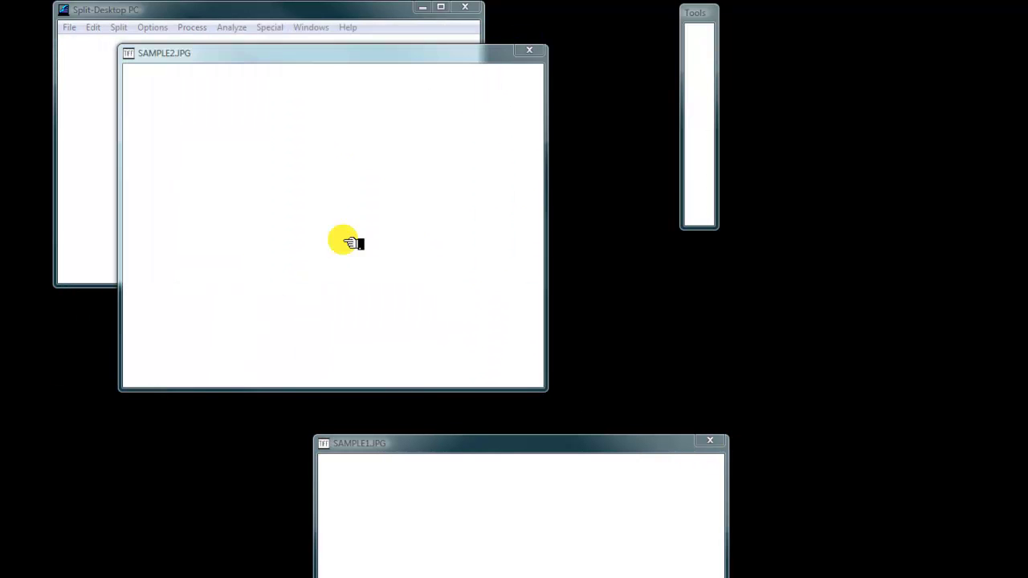
{"action": "left_click", "coordinate": [311, 27]}
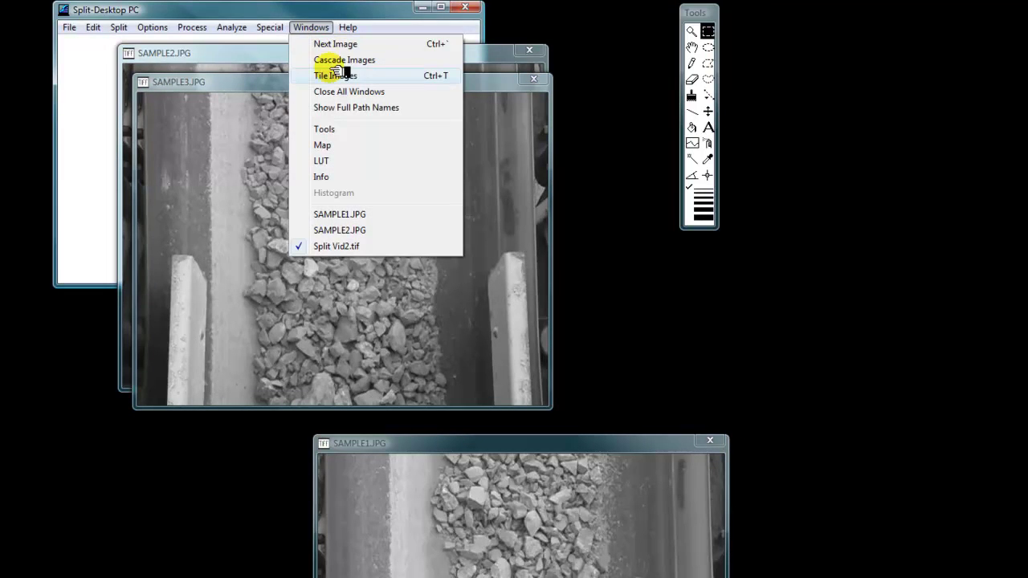
{"action": "left_click", "coordinate": [335, 61]}
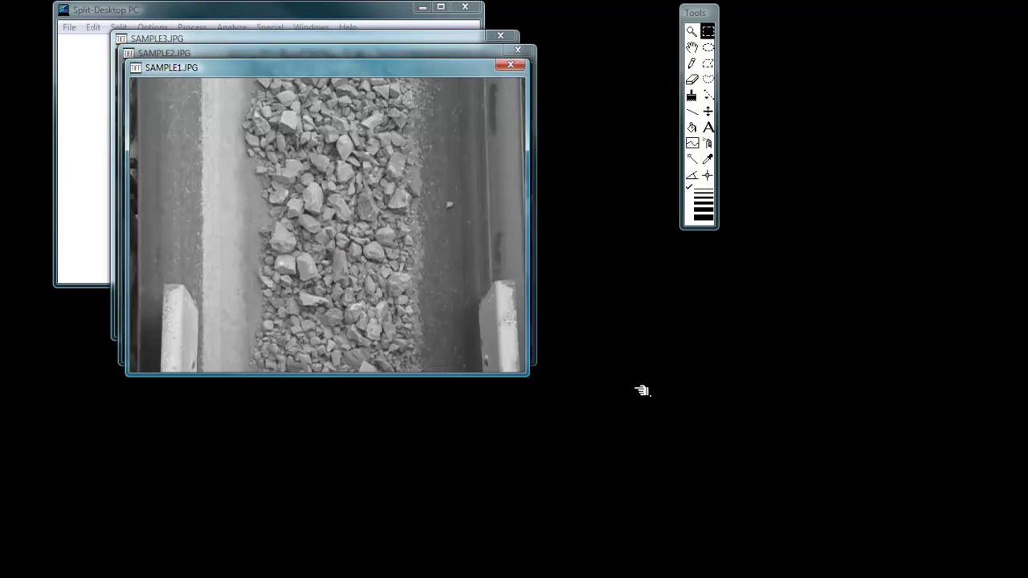
Measure a horizontal line across the full belt width in SAMPLE1 and set its known distance to 39.00 inches.
{"action": "left_click", "coordinate": [709, 94]}
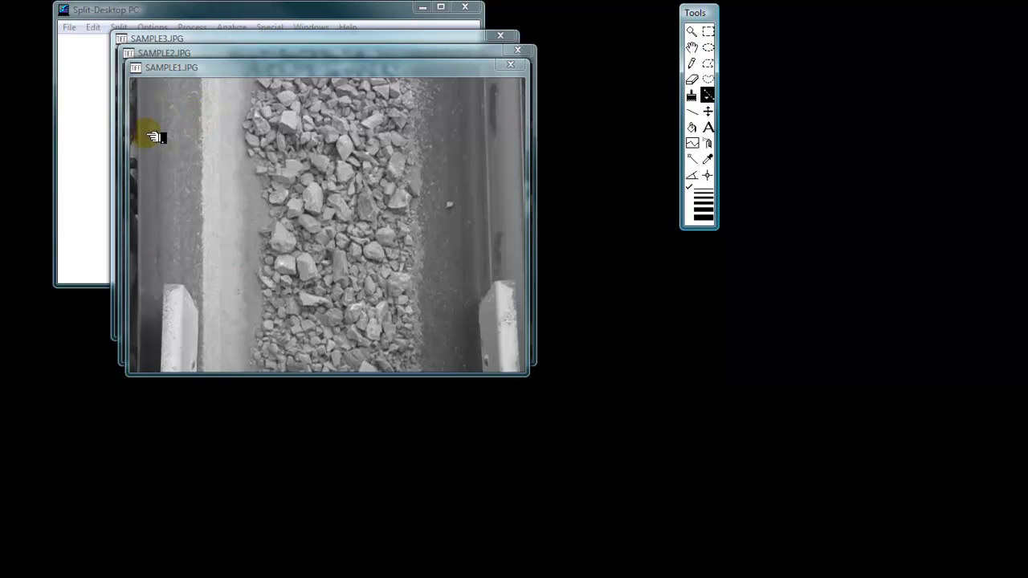
{"action": "mouse_move", "coordinate": [136, 141]}
{"action": "left_mouse_down"}
{"action": "mouse_move", "coordinate": [395, 156]}
{"action": "mouse_move", "coordinate": [518, 141]}
{"action": "left_mouse_up"}
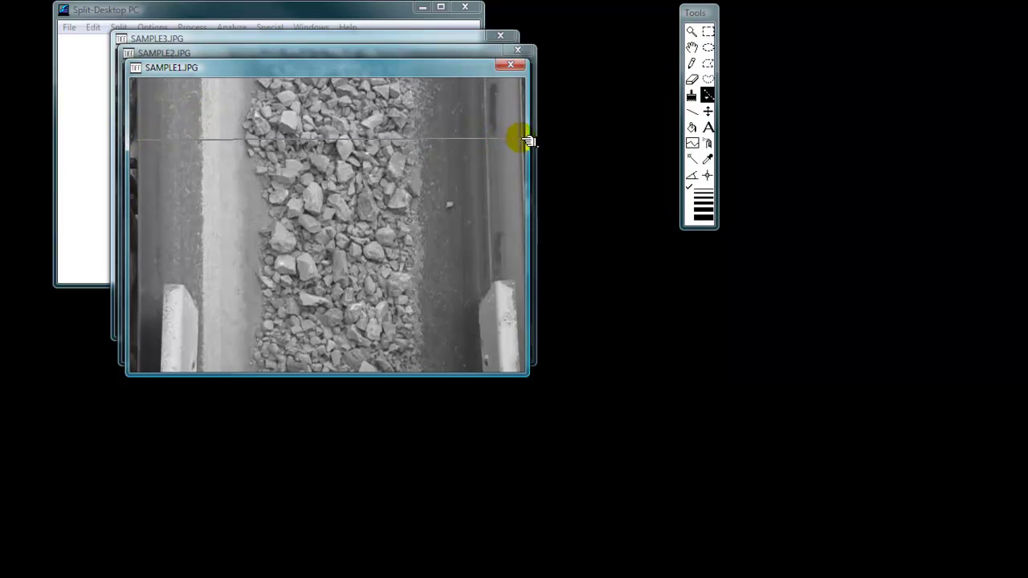
{"action": "left_click_drag", "start_coordinate": [526, 142], "coordinate": [522, 140]}
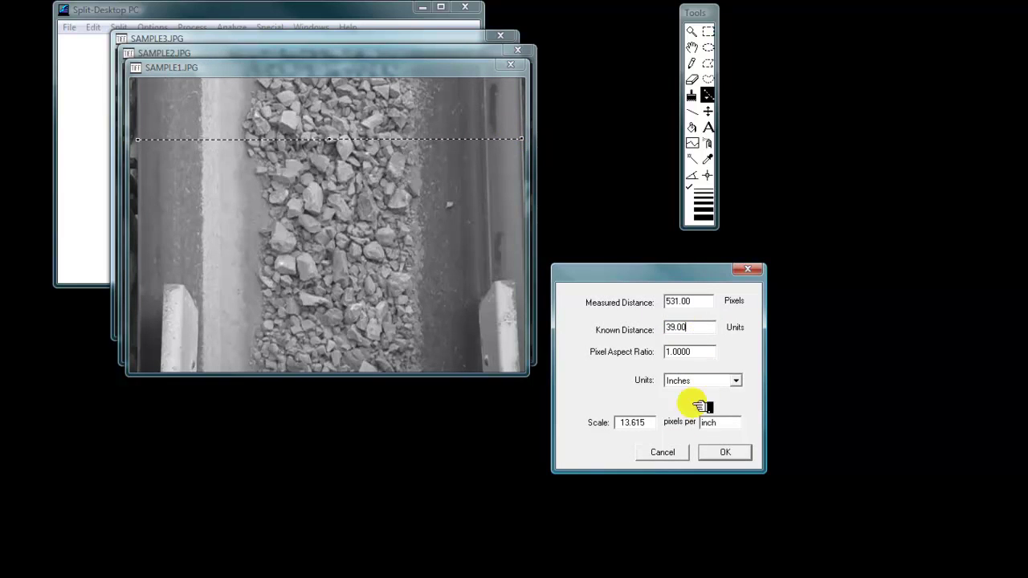
{"action": "left_click", "coordinate": [727, 452]}
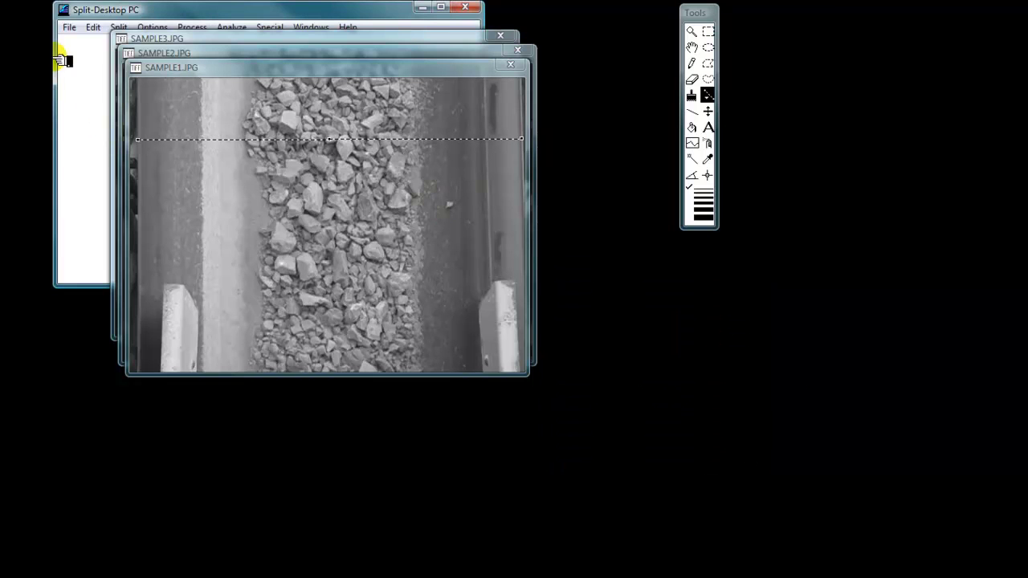
Scale SAMPLE1 with the Single Object method, known distance 39 inches and slope angle 90, and apply the scale to the other open images.
{"action": "left_click", "coordinate": [118, 27]}
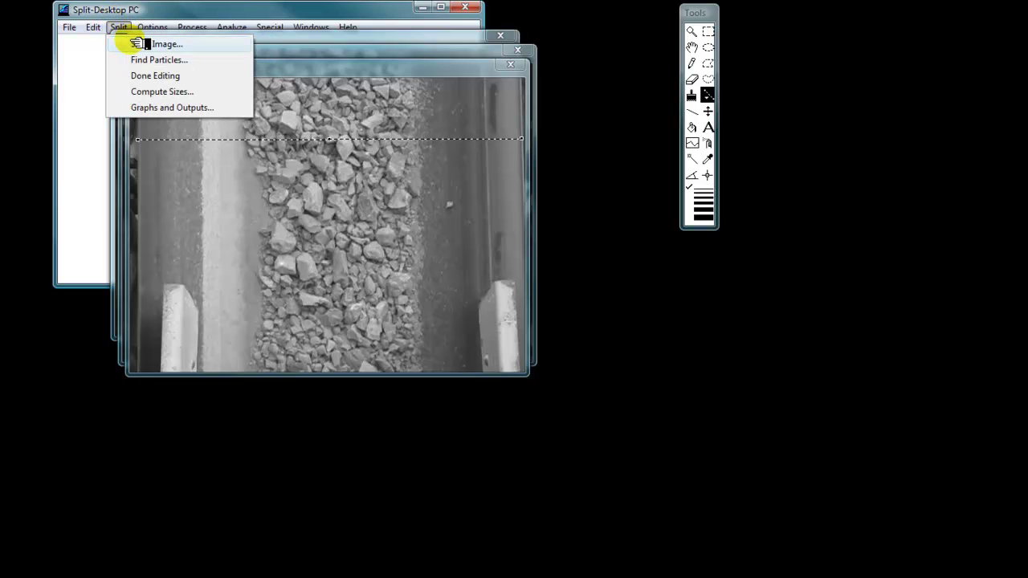
{"action": "left_click", "coordinate": [138, 43]}
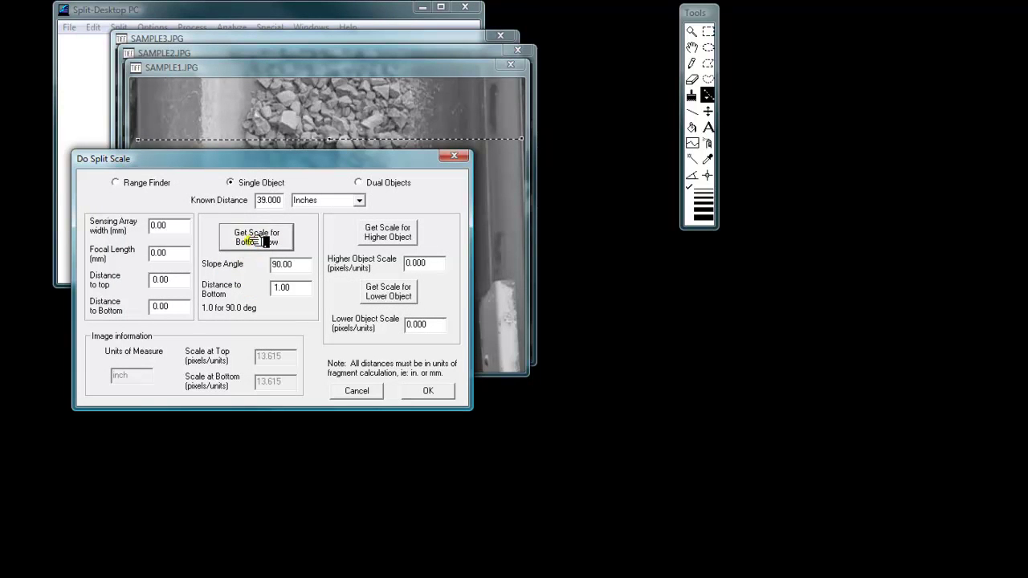
{"action": "left_click", "coordinate": [438, 393]}
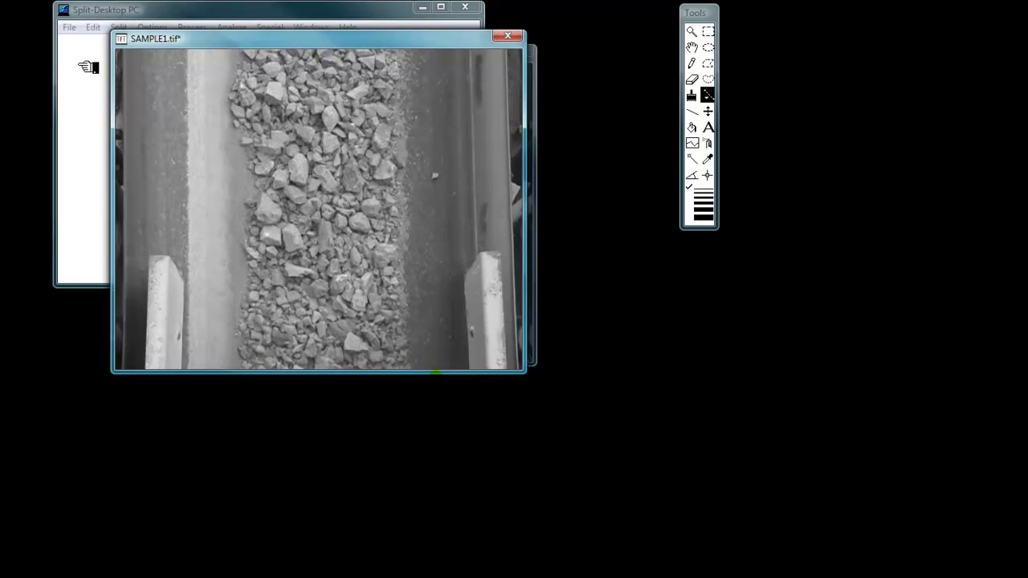
{"action": "left_click", "coordinate": [165, 27]}
{"action": "left_click", "coordinate": [187, 152]}
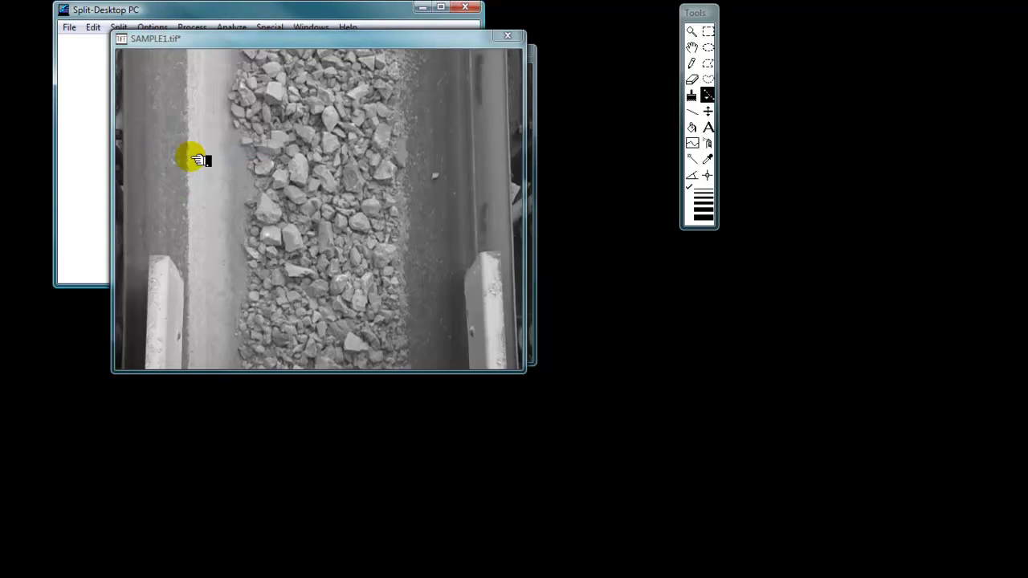
Close all open images, saving the changes to each one.
{"action": "left_click", "coordinate": [72, 29]}
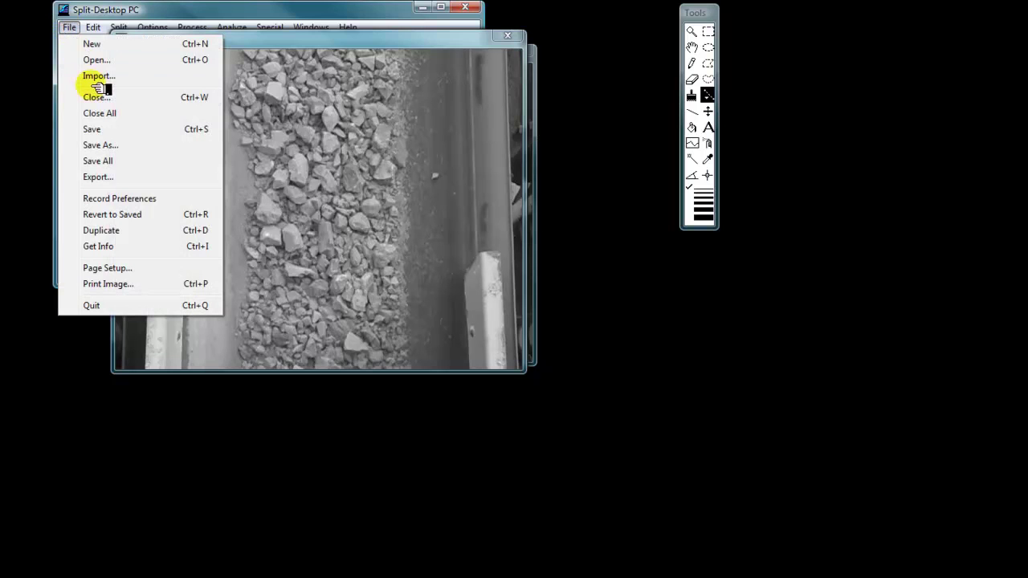
{"action": "left_click", "coordinate": [98, 114]}
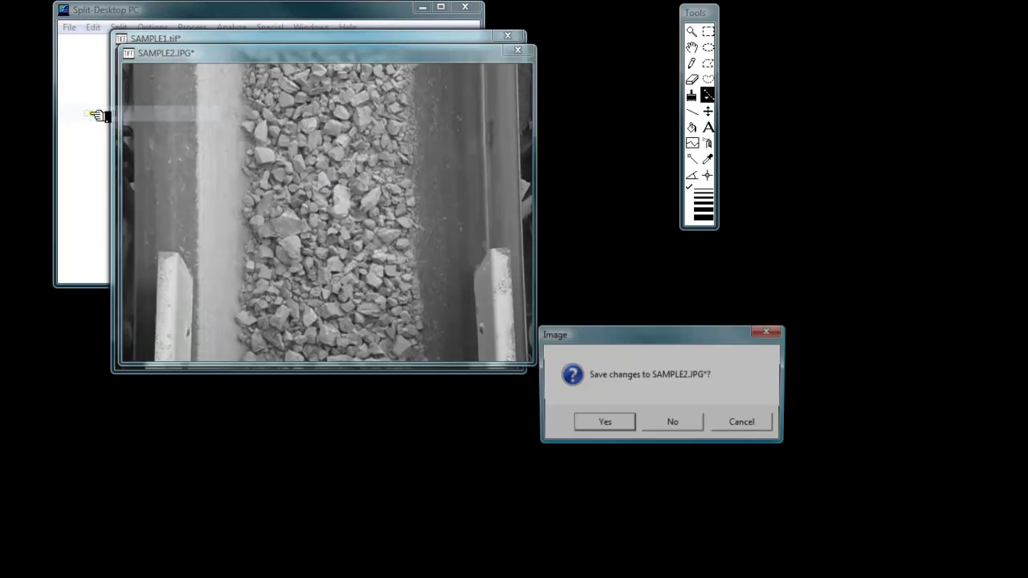
{"action": "left_click", "coordinate": [598, 424]}
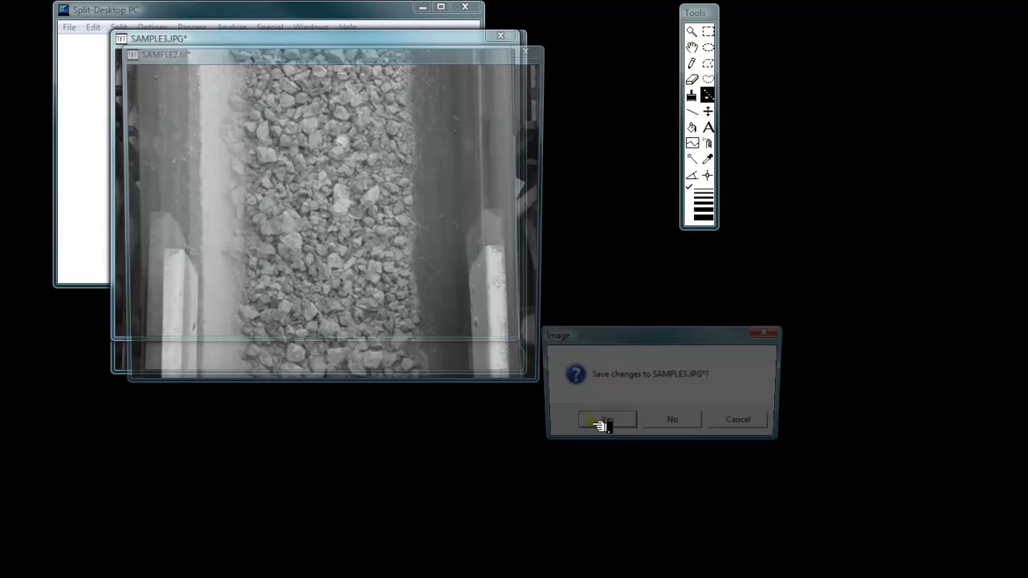
{"action": "left_click", "coordinate": [604, 424]}
{"action": "left_click", "coordinate": [604, 424]}
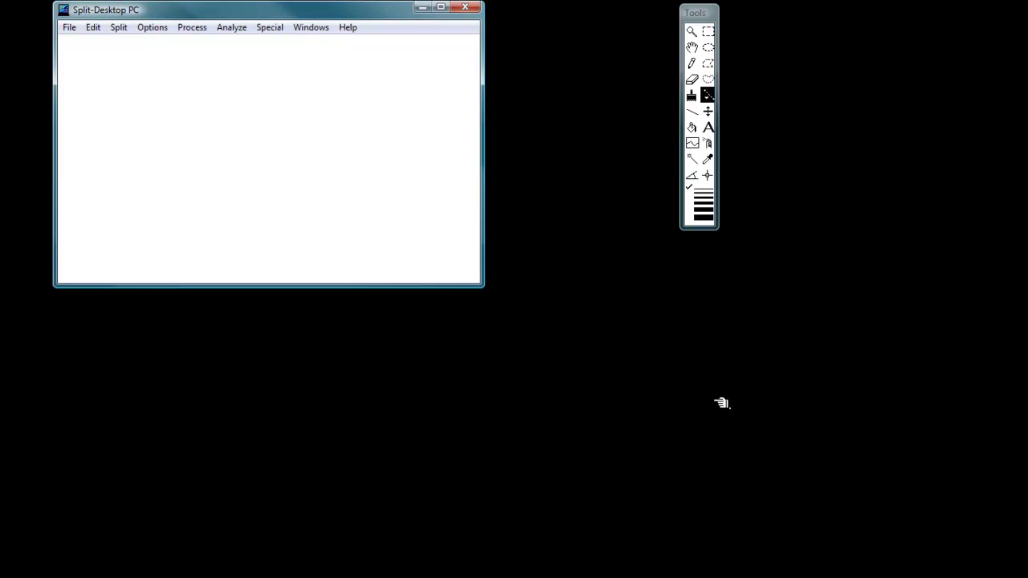
Open the scaled images SAMPLE1.tif, SAMPLE2.tif and SAMPLE3.tif together from the Split Vid2 folder.
{"action": "left_click", "coordinate": [69, 27]}
{"action": "left_click", "coordinate": [96, 61]}
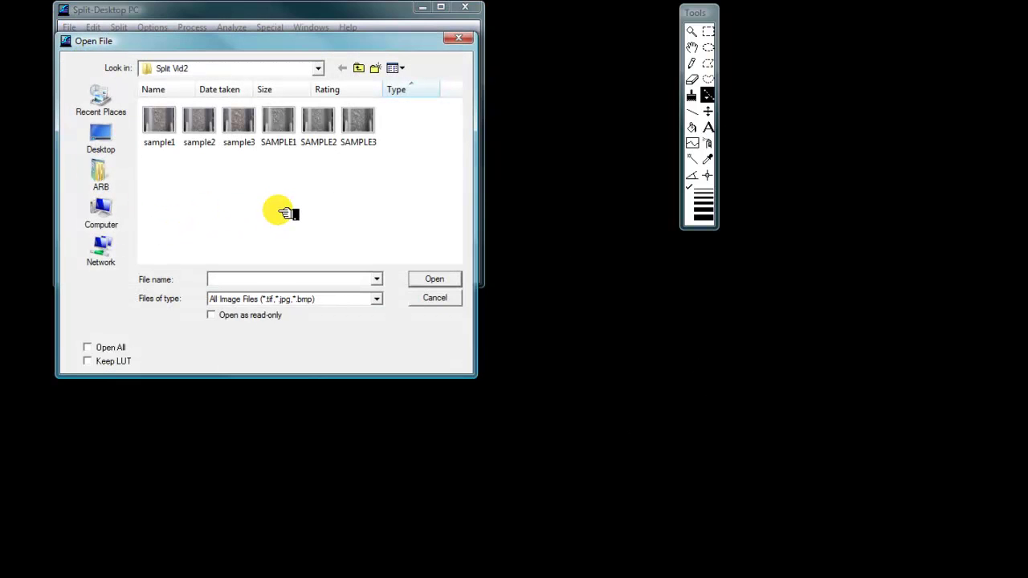
{"action": "left_click", "coordinate": [288, 129]}
{"action": "left_click", "coordinate": [358, 122], "text": "shift"}
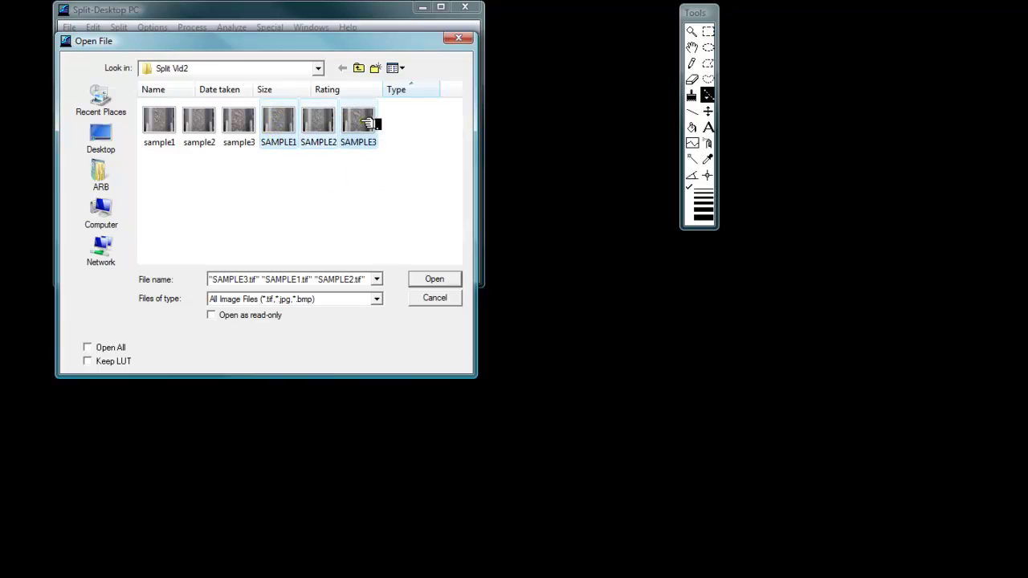
{"action": "left_click", "coordinate": [435, 279]}
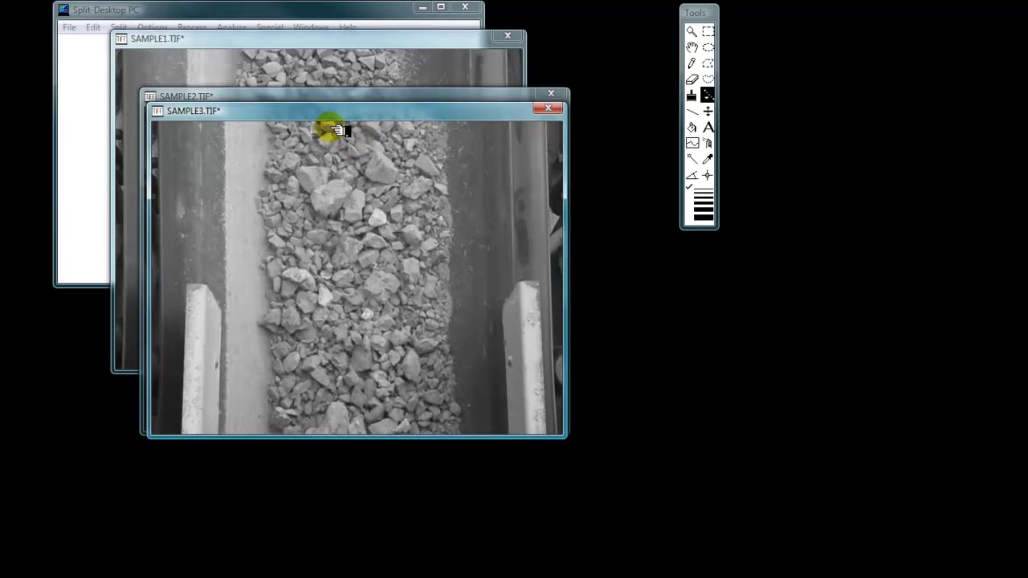
Bring SAMPLE1.TIF to the front and cascade the three TIF image windows.
{"action": "left_click_drag", "start_coordinate": [321, 115], "coordinate": [343, 140]}
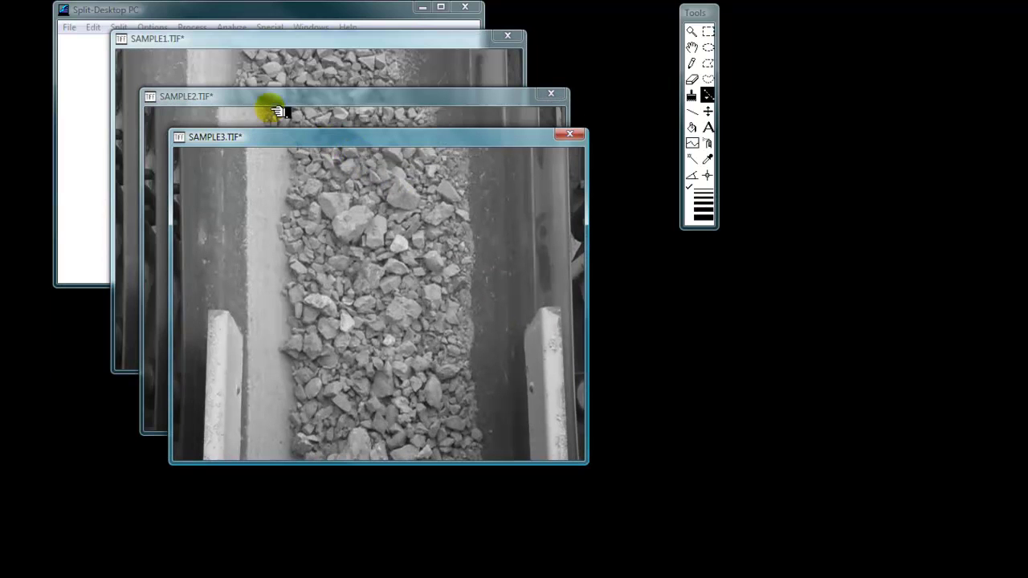
{"action": "left_click_drag", "start_coordinate": [252, 46], "coordinate": [254, 53]}
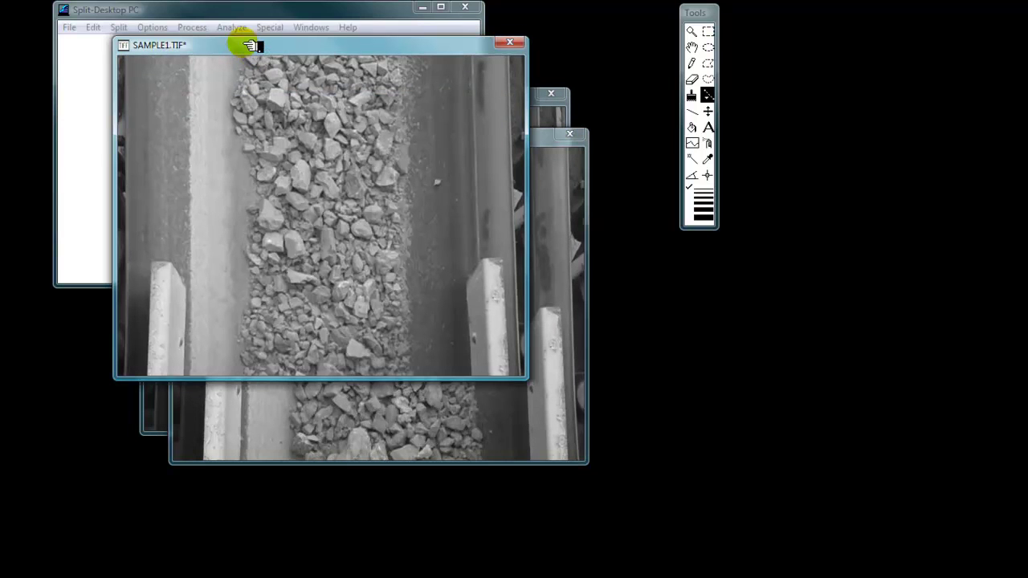
{"action": "left_click", "coordinate": [320, 29]}
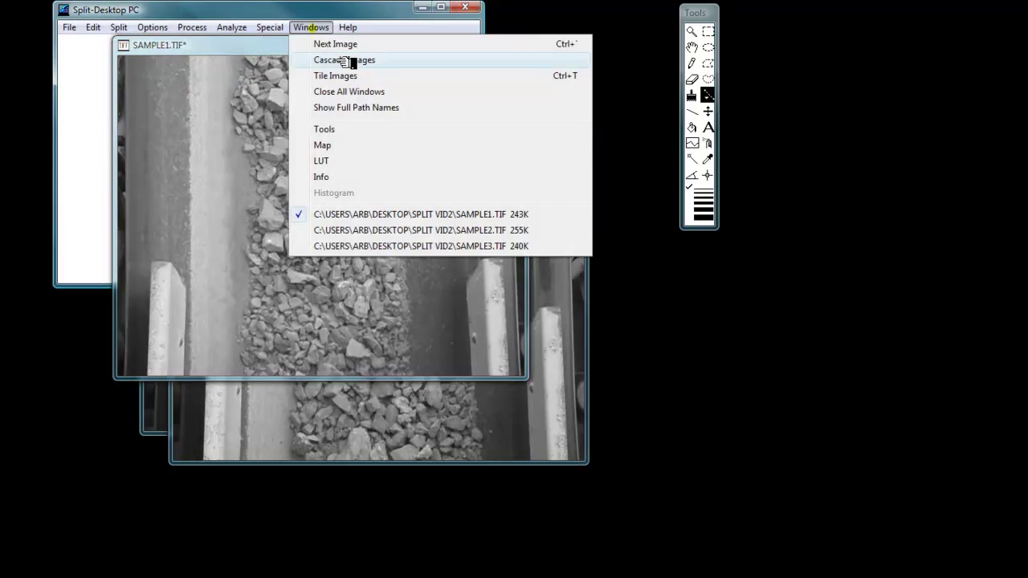
{"action": "left_click", "coordinate": [338, 61]}
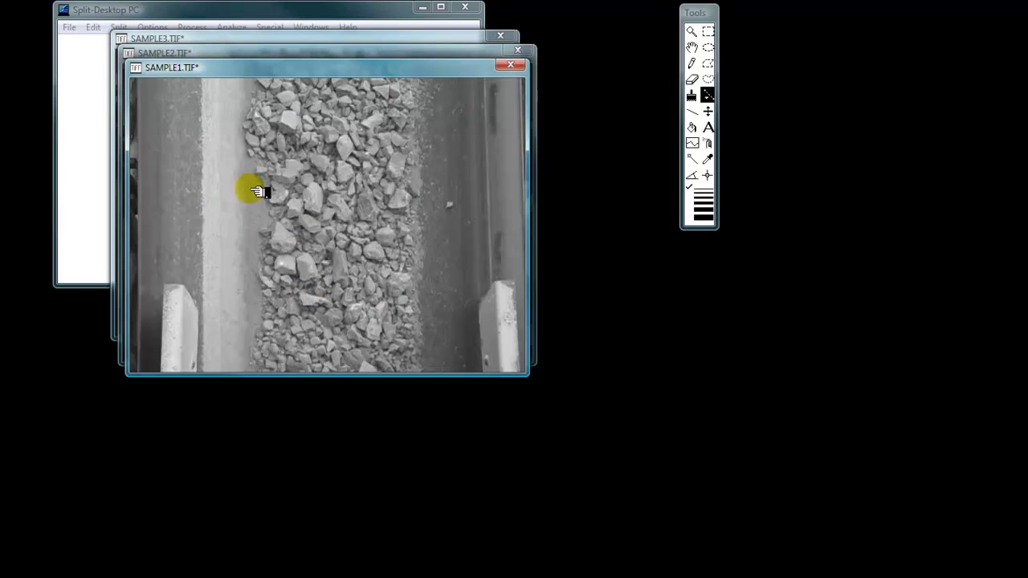
Select a rectangle of rock fragments in SAMPLE1.TIF, duplicate that area into a new image, and close the original.
{"action": "left_click", "coordinate": [708, 32]}
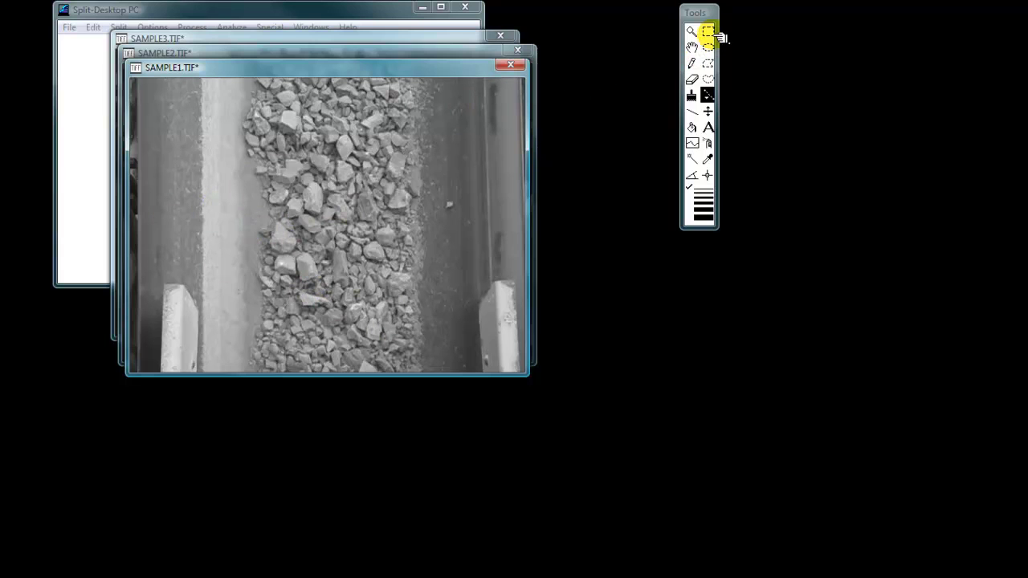
{"action": "left_click", "coordinate": [281, 97]}
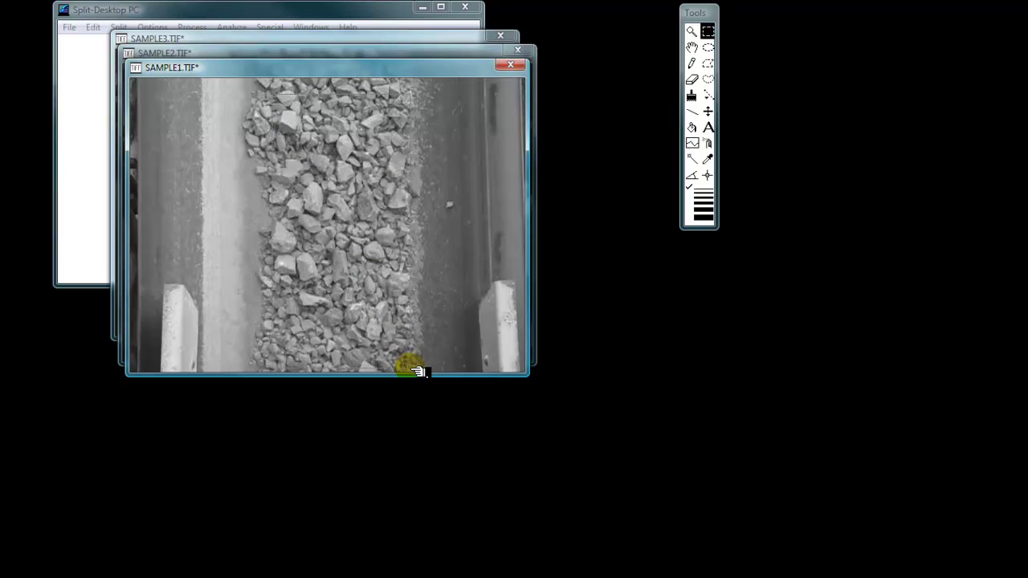
{"action": "left_click_drag", "start_coordinate": [415, 371], "coordinate": [409, 370]}
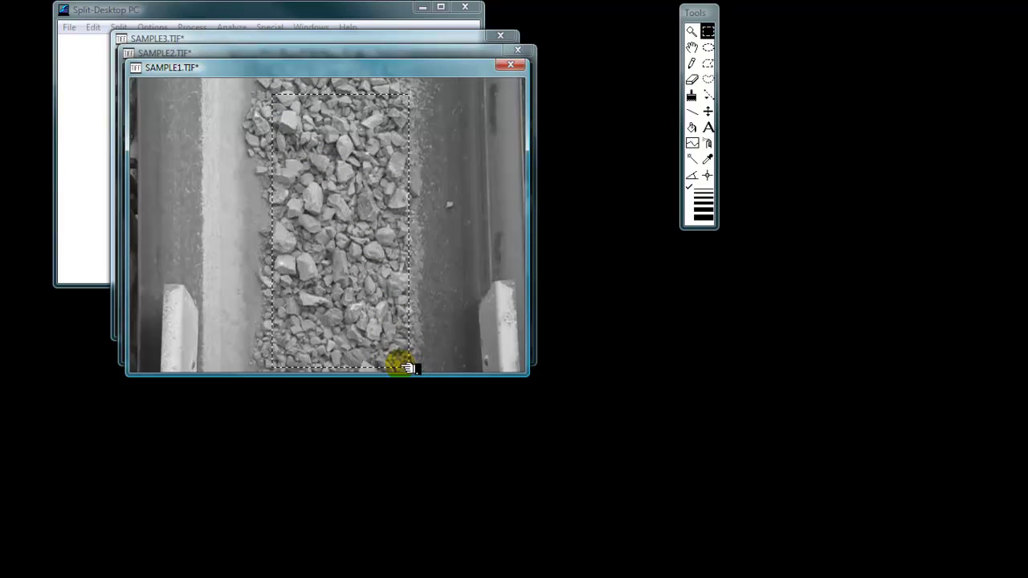
{"action": "key", "text": "ctrl+d"}
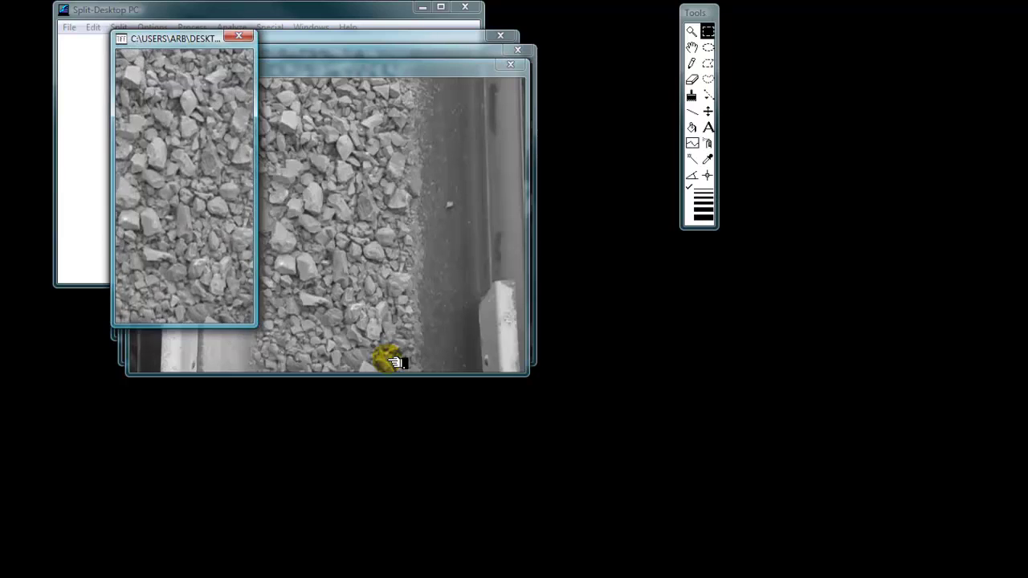
{"action": "left_click", "coordinate": [514, 65]}
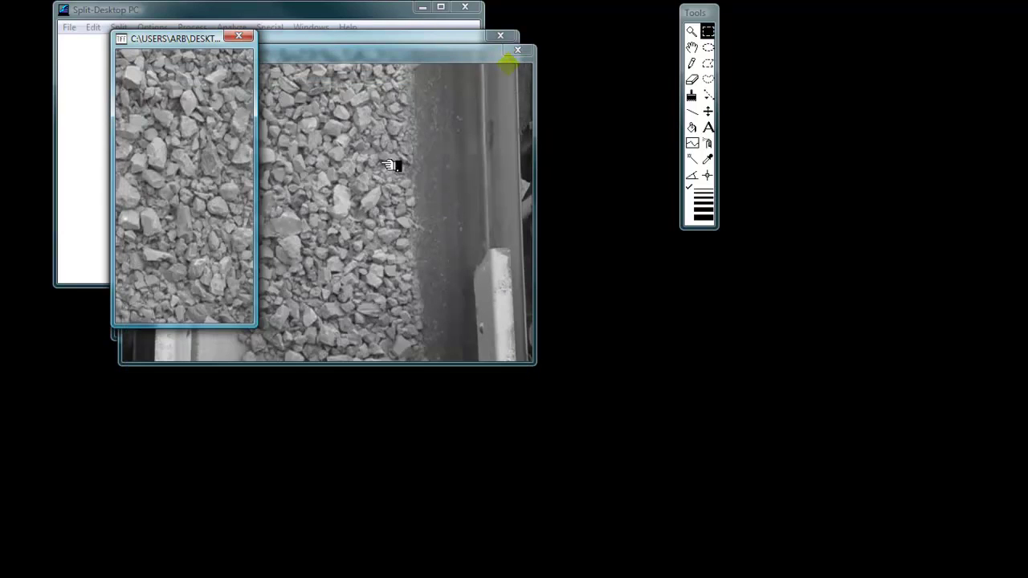
Select a rectangle of rock fragments in SAMPLE2.TIF, duplicate that area into a new image, and close the original.
{"action": "left_click", "coordinate": [354, 111]}
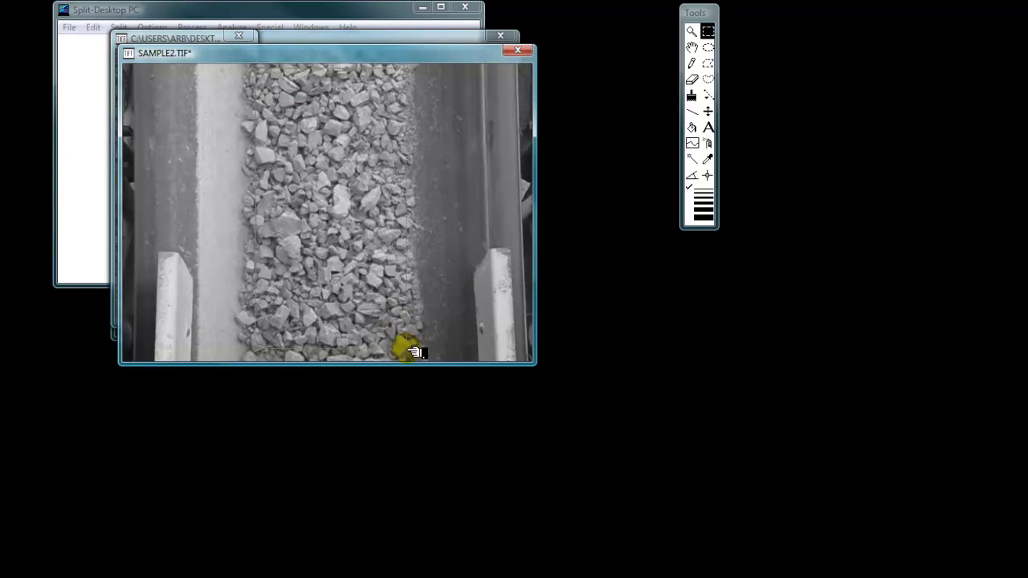
{"action": "left_click_drag", "start_coordinate": [412, 359], "coordinate": [406, 353]}
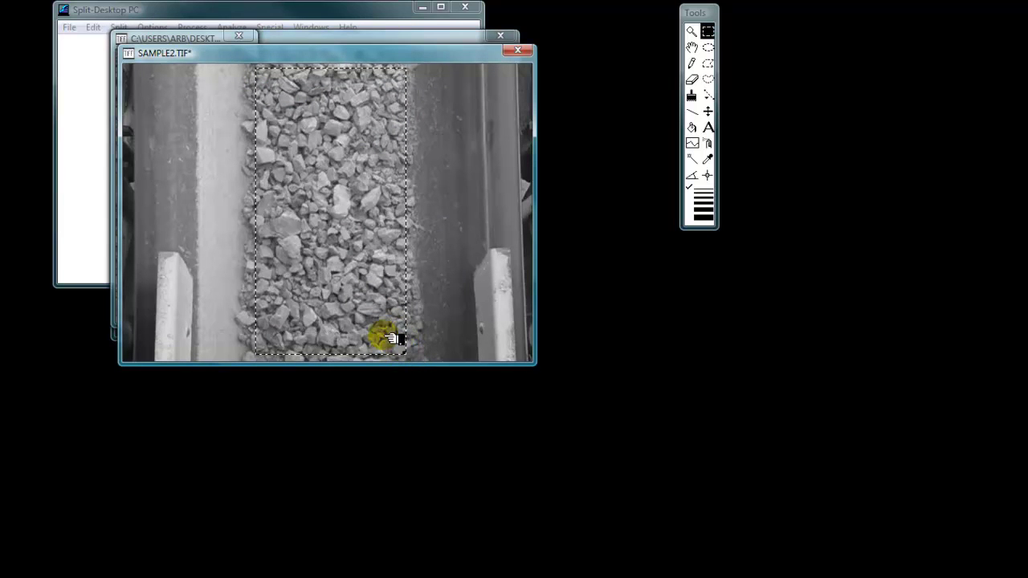
{"action": "key", "text": "ctrl+d"}
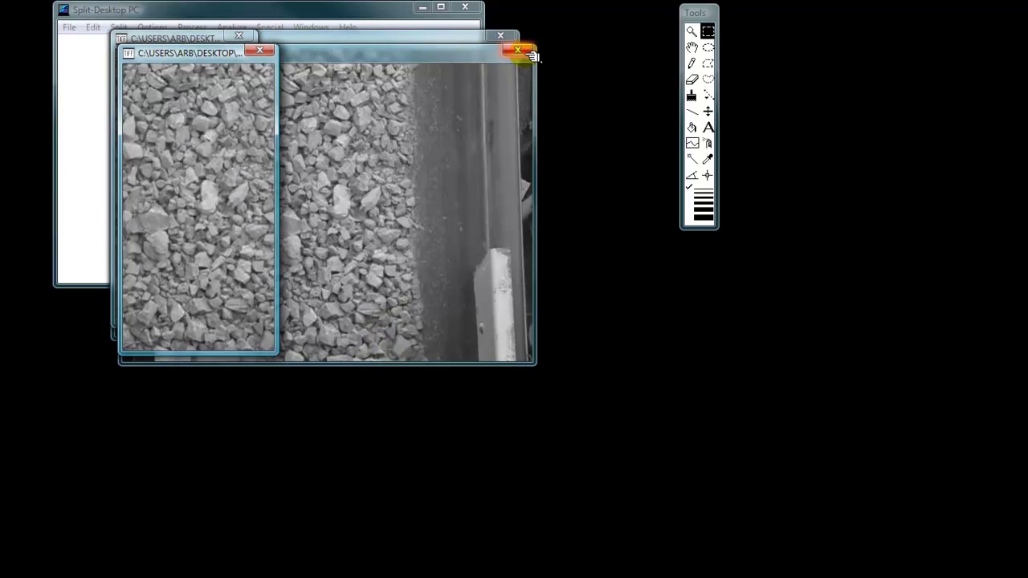
{"action": "left_click", "coordinate": [518, 51]}
Select a rectangle of rock fragments in SAMPLE3.TIF, duplicate that area into a new image, and close the original.
{"action": "left_click", "coordinate": [362, 214]}
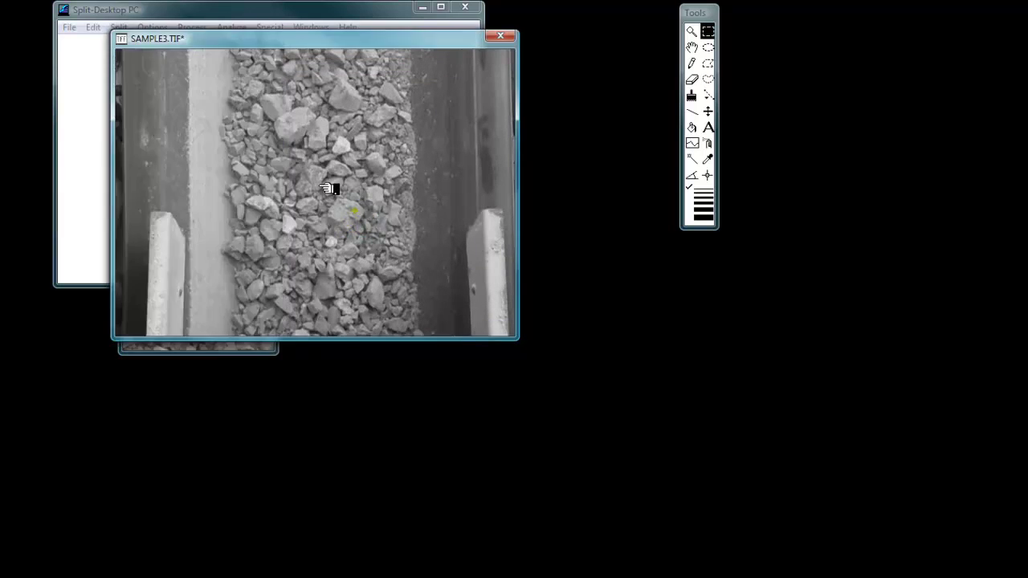
{"action": "left_click_drag", "start_coordinate": [238, 55], "coordinate": [408, 325]}
{"action": "left_click", "coordinate": [365, 318]}
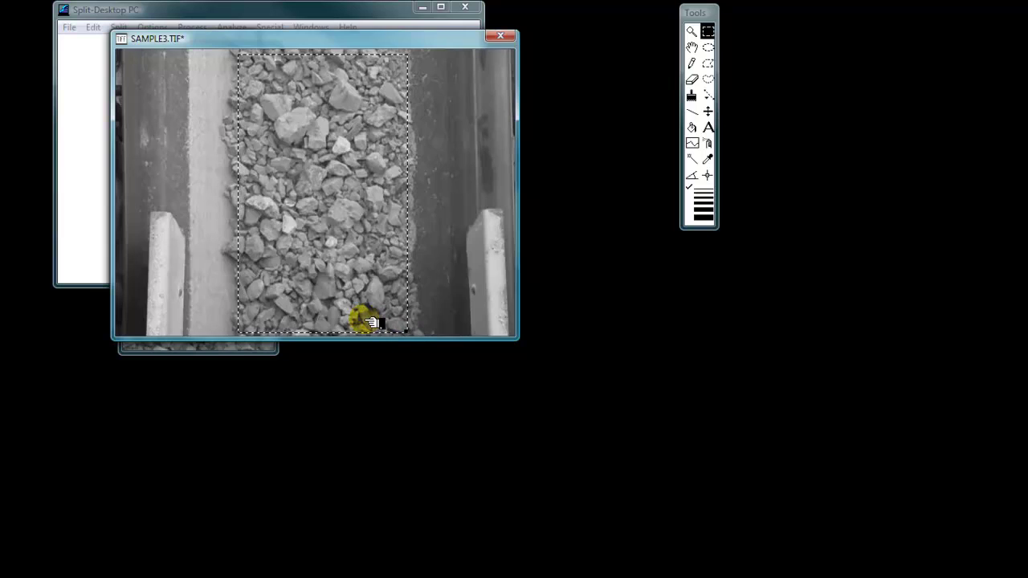
{"action": "left_click", "coordinate": [500, 37]}
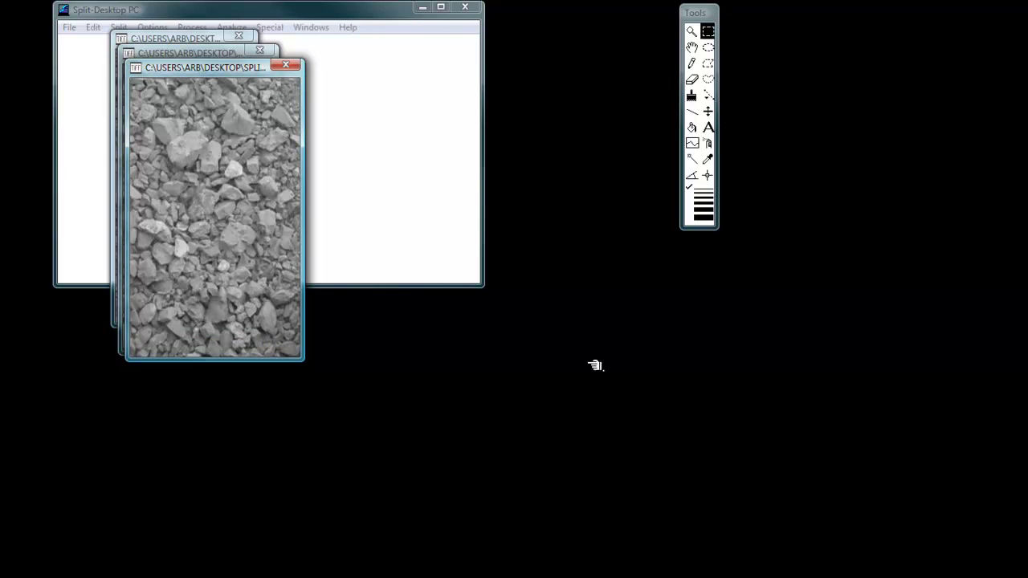
Save the front cropped image as a TIFF file named S1 in the Split Vid2 folder.
{"action": "left_click", "coordinate": [69, 27]}
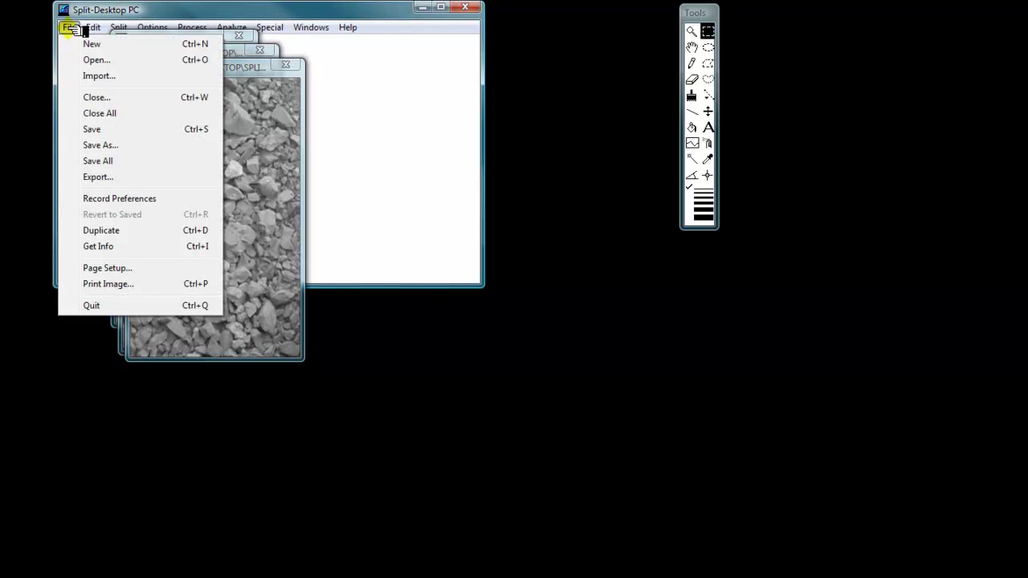
{"action": "left_click", "coordinate": [98, 144]}
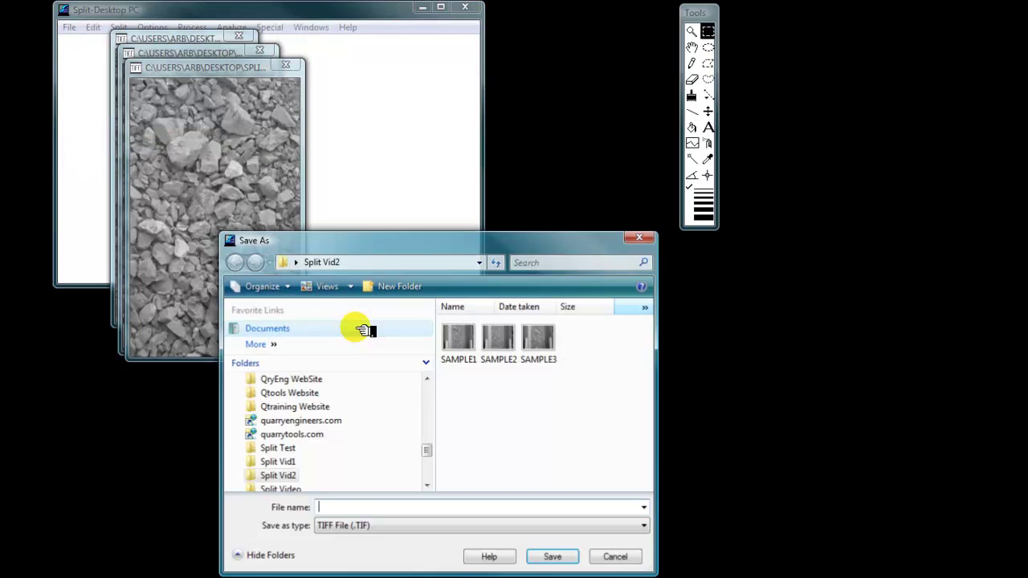
{"action": "type", "text": "S1"}
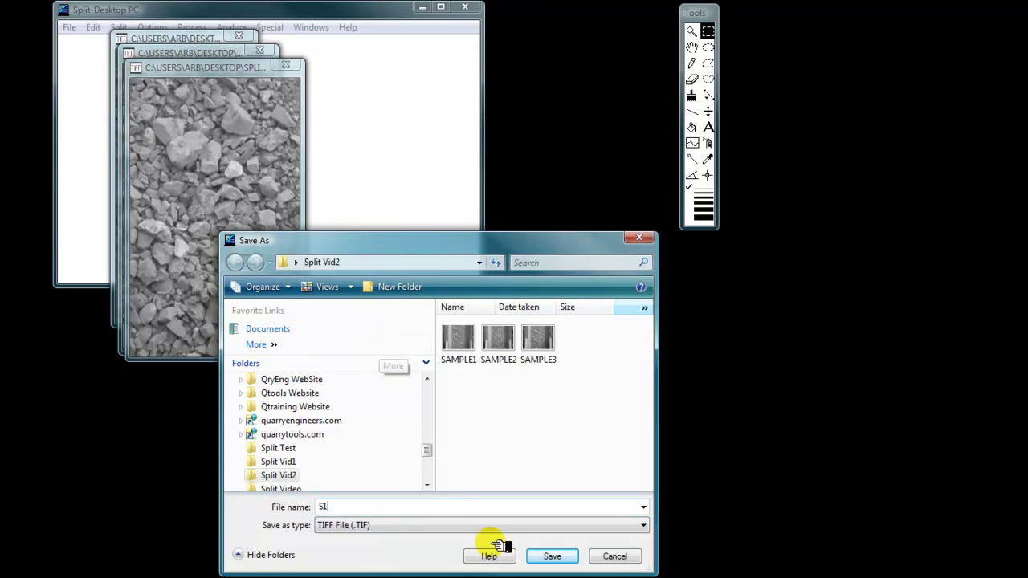
{"action": "left_click", "coordinate": [549, 557]}
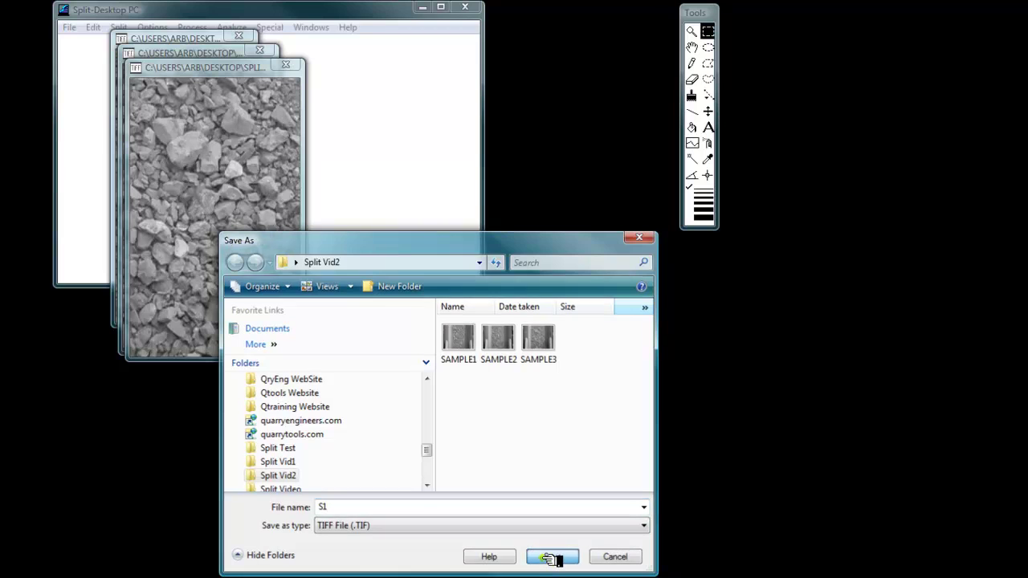
Move the middle cropped image clear of the stack and save it as TIFF file S2 in the Split Vid2 folder.
{"action": "left_click", "coordinate": [214, 52]}
{"action": "left_click", "coordinate": [205, 154]}
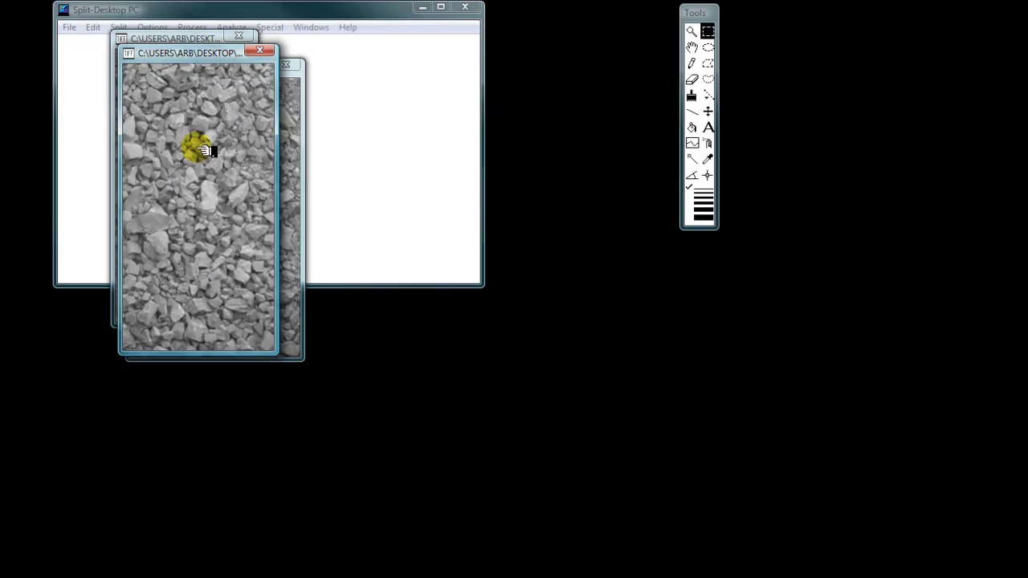
{"action": "left_click_drag", "start_coordinate": [211, 52], "coordinate": [362, 159]}
{"action": "left_click", "coordinate": [70, 28]}
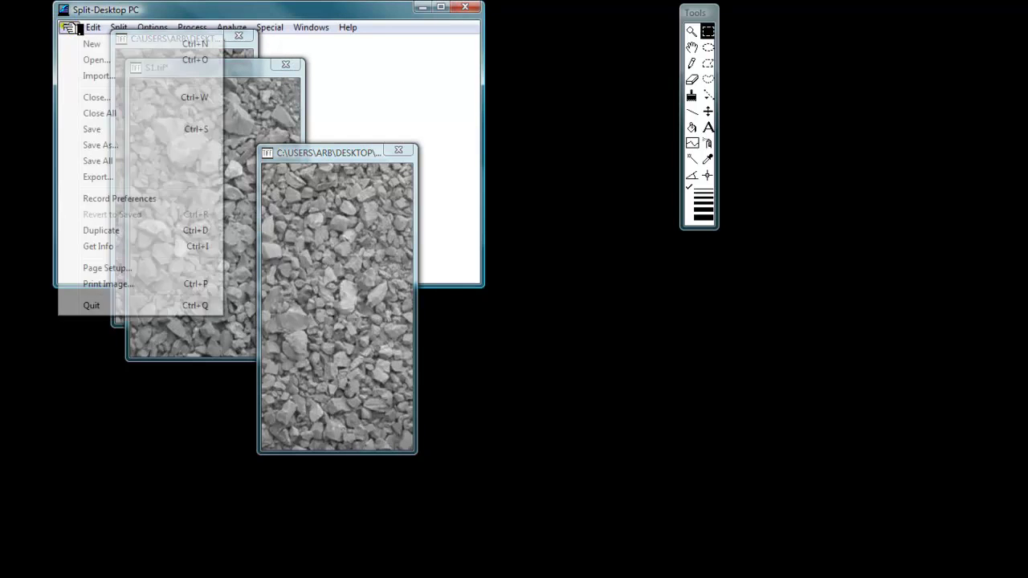
{"action": "left_click", "coordinate": [101, 130]}
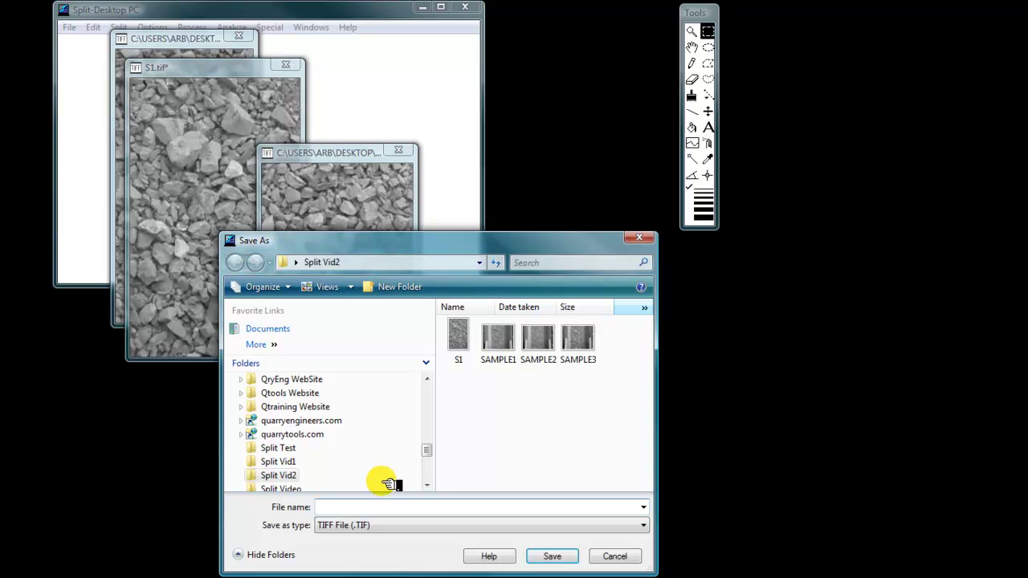
{"action": "type", "text": "S2"}
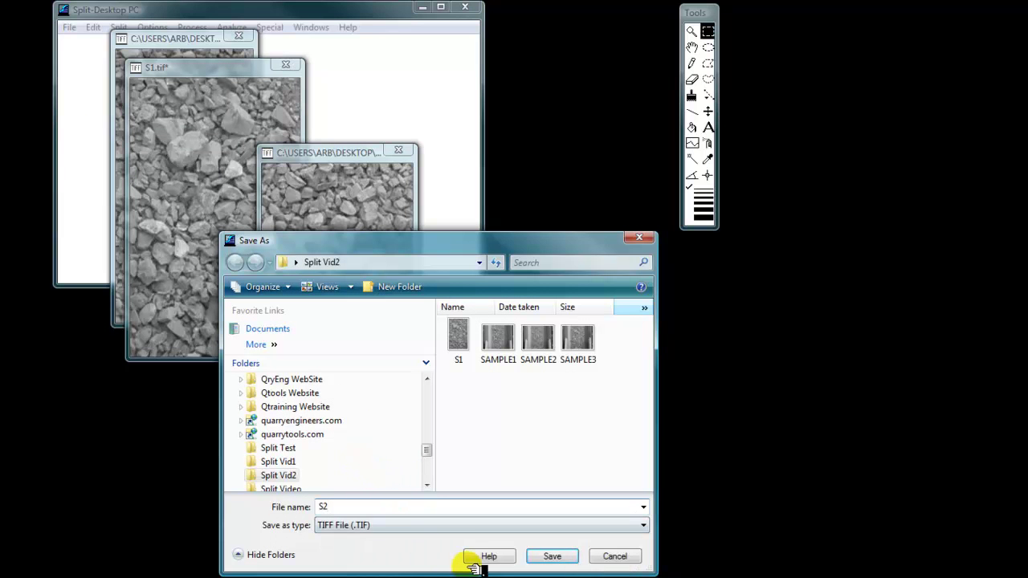
{"action": "left_click", "coordinate": [549, 557]}
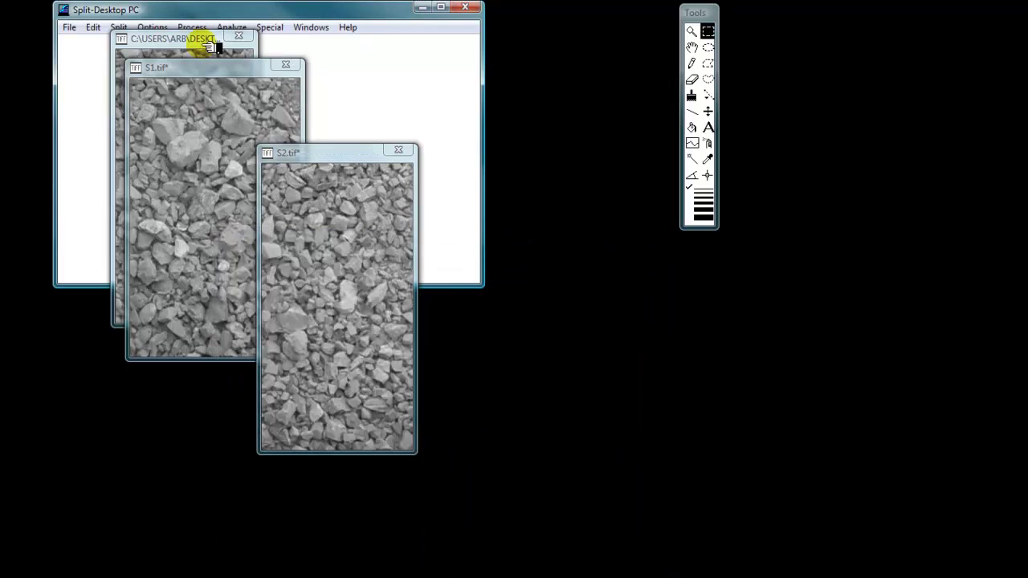
Save the remaining unsaved cropped image as TIFF file S3 in the Split Vid2 folder.
{"action": "left_click", "coordinate": [189, 38]}
{"action": "left_click", "coordinate": [71, 27]}
{"action": "left_click", "coordinate": [179, 338]}
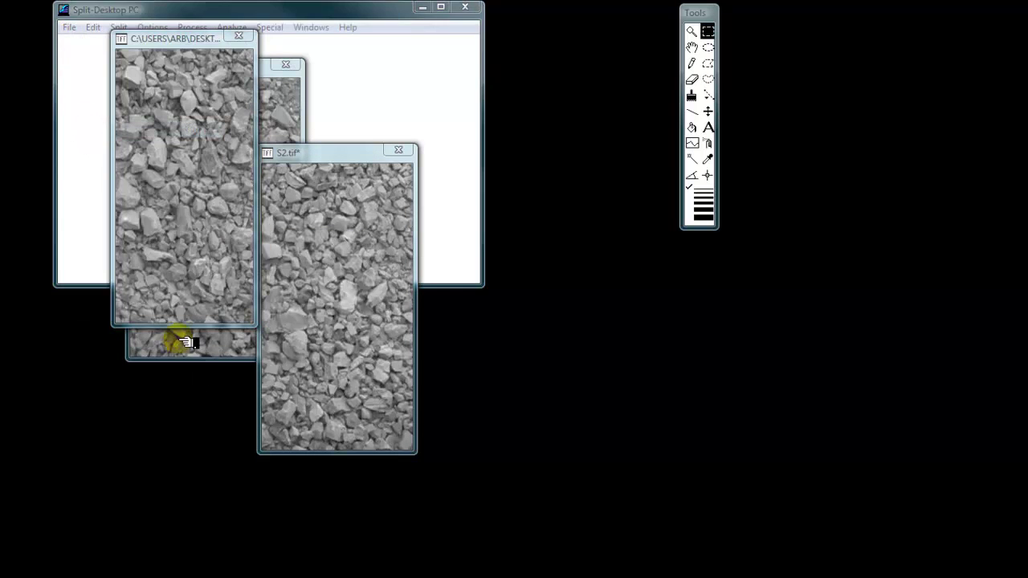
{"action": "type", "text": "S"}
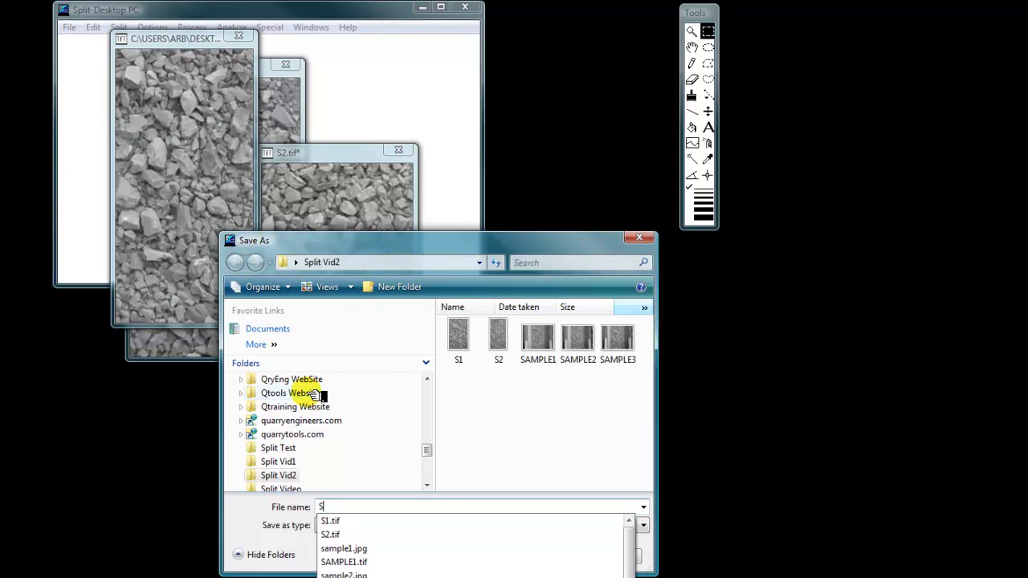
{"action": "type", "text": "3"}
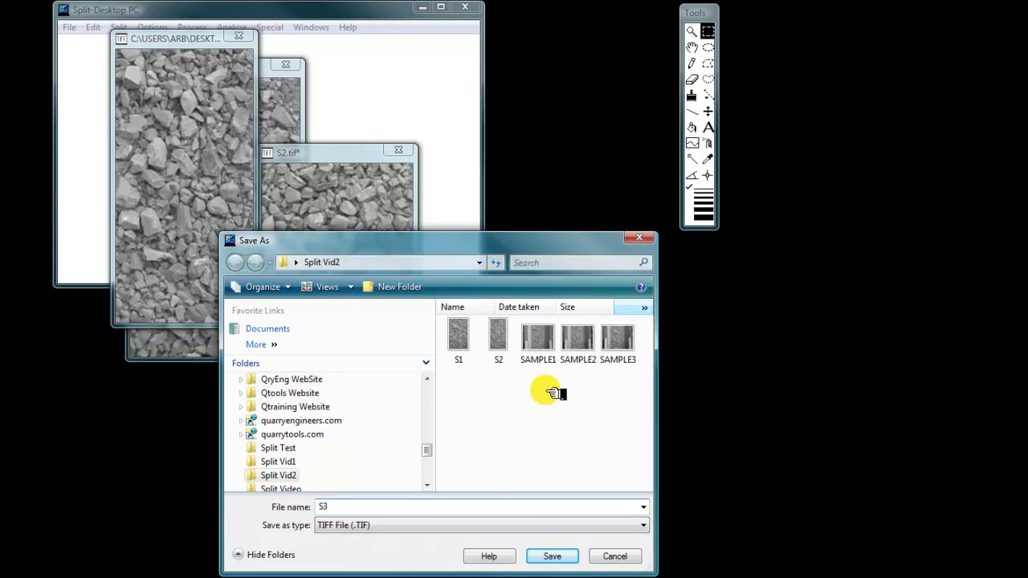
{"action": "left_click", "coordinate": [551, 556]}
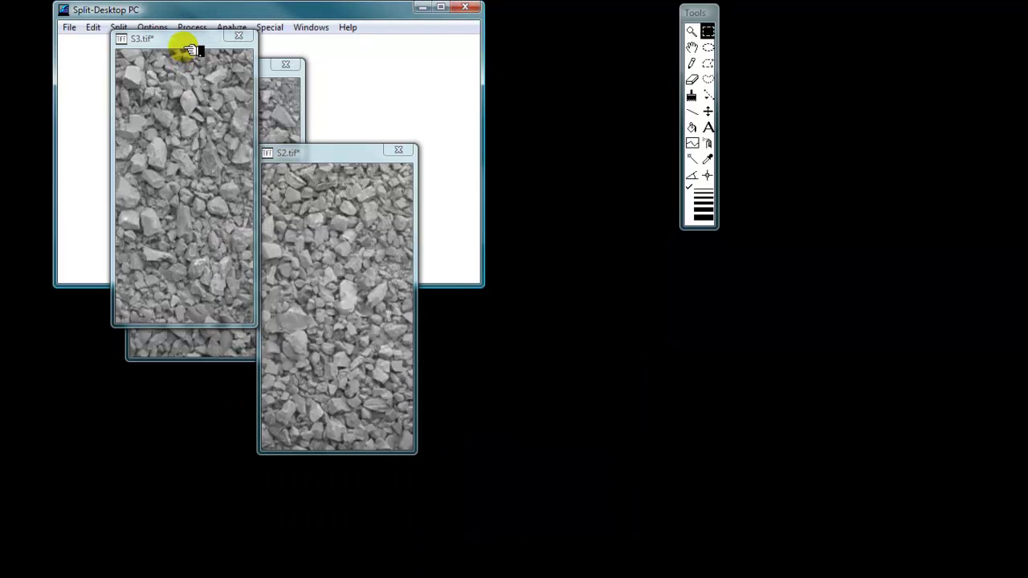
Arrange the S1, S2 and S3 image windows side by side without overlap.
{"action": "left_click_drag", "start_coordinate": [190, 44], "coordinate": [539, 233]}
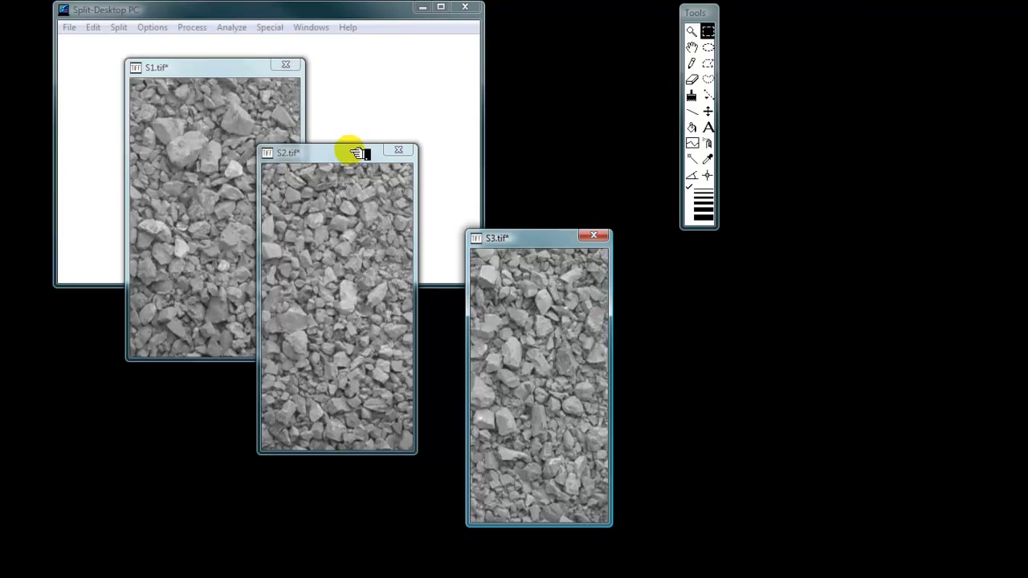
{"action": "left_click_drag", "start_coordinate": [345, 158], "coordinate": [366, 123]}
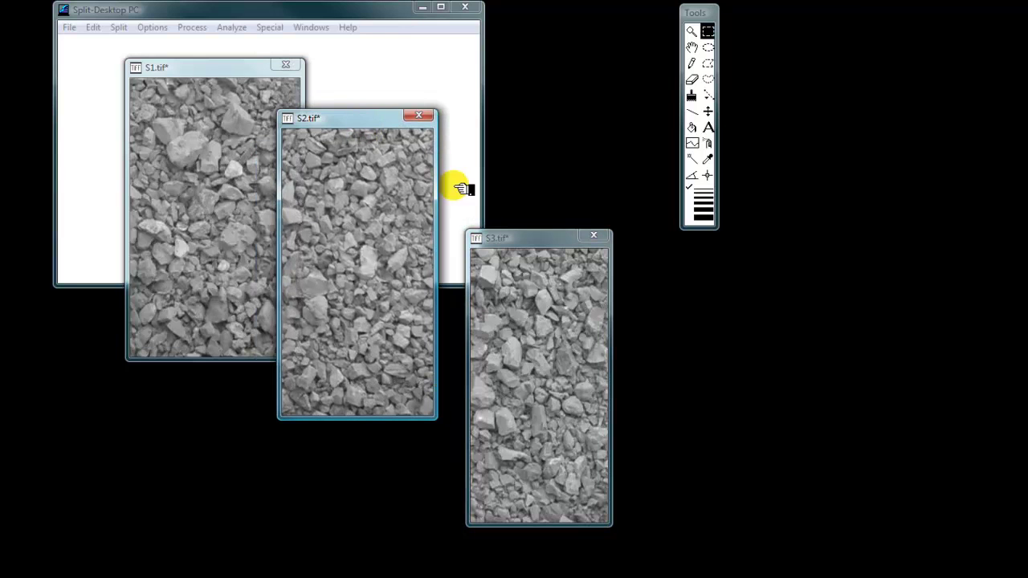
{"action": "left_click_drag", "start_coordinate": [217, 79], "coordinate": [187, 82]}
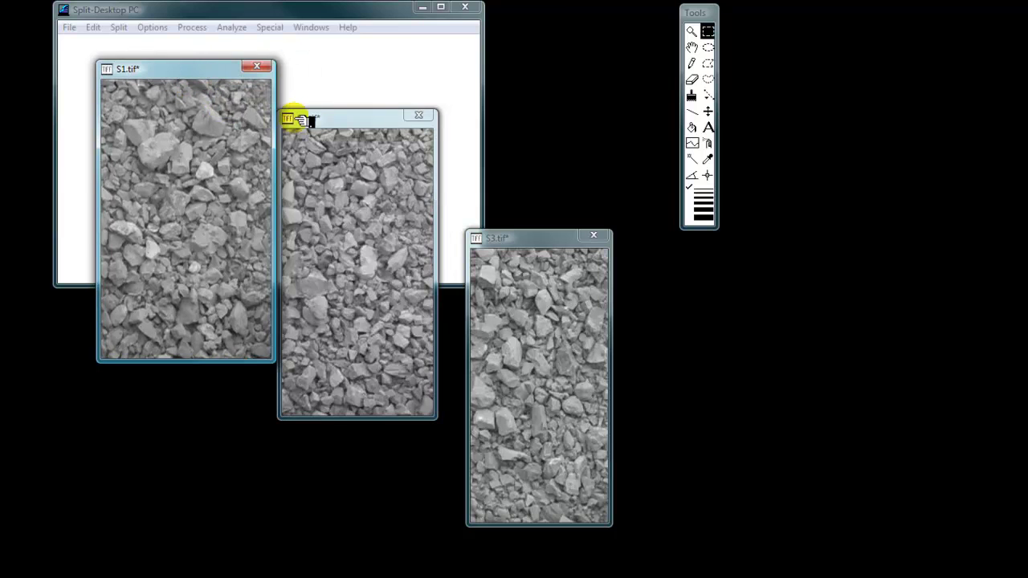
{"action": "left_click_drag", "start_coordinate": [347, 125], "coordinate": [359, 98]}
{"action": "left_click_drag", "start_coordinate": [535, 245], "coordinate": [542, 114]}
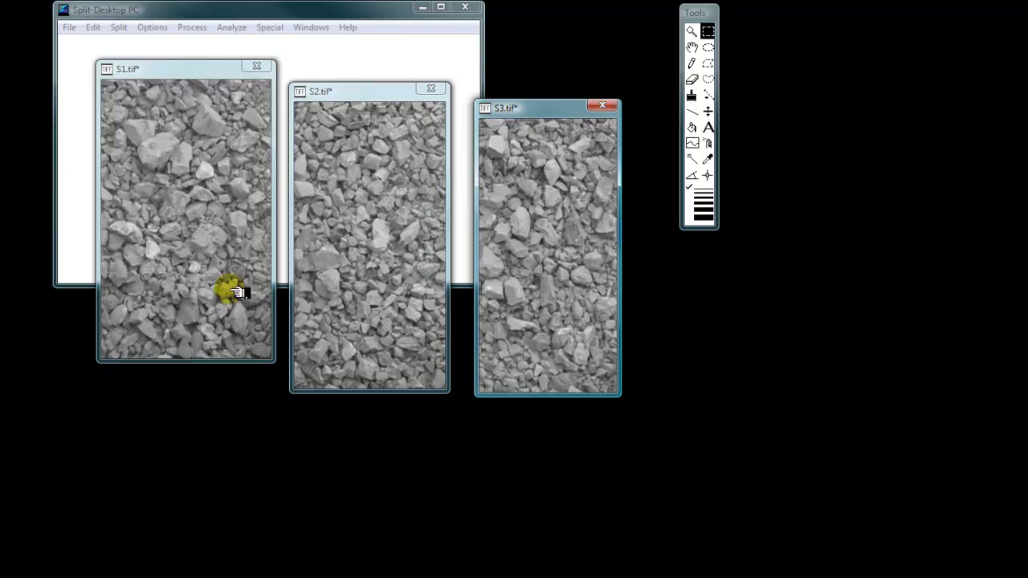
Apply Equalize to each of the three images S1, S2 and S3.
{"action": "left_click", "coordinate": [245, 325]}
{"action": "left_click", "coordinate": [191, 27]}
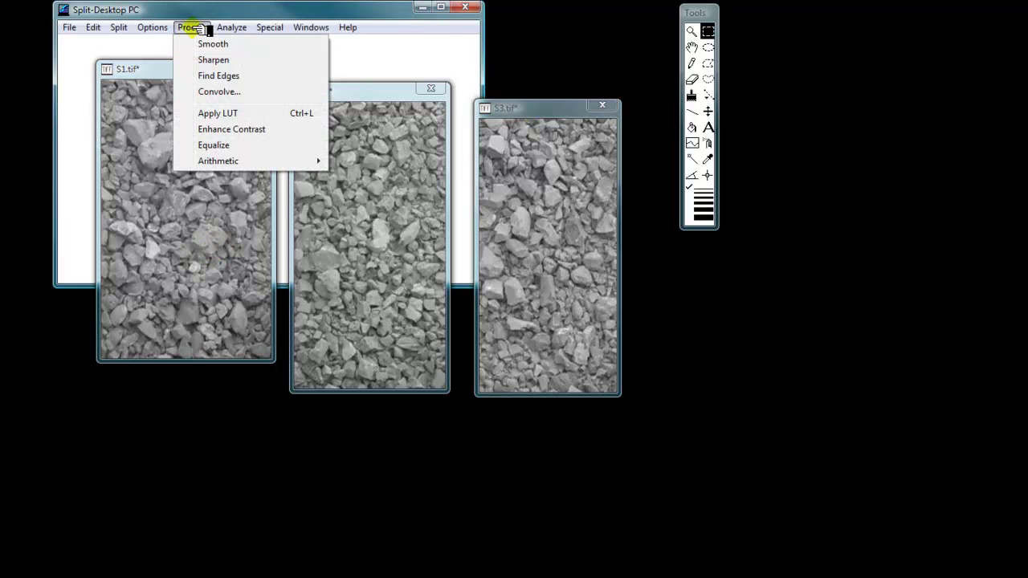
{"action": "left_click", "coordinate": [216, 147]}
{"action": "left_click", "coordinate": [350, 215]}
{"action": "left_click", "coordinate": [192, 28]}
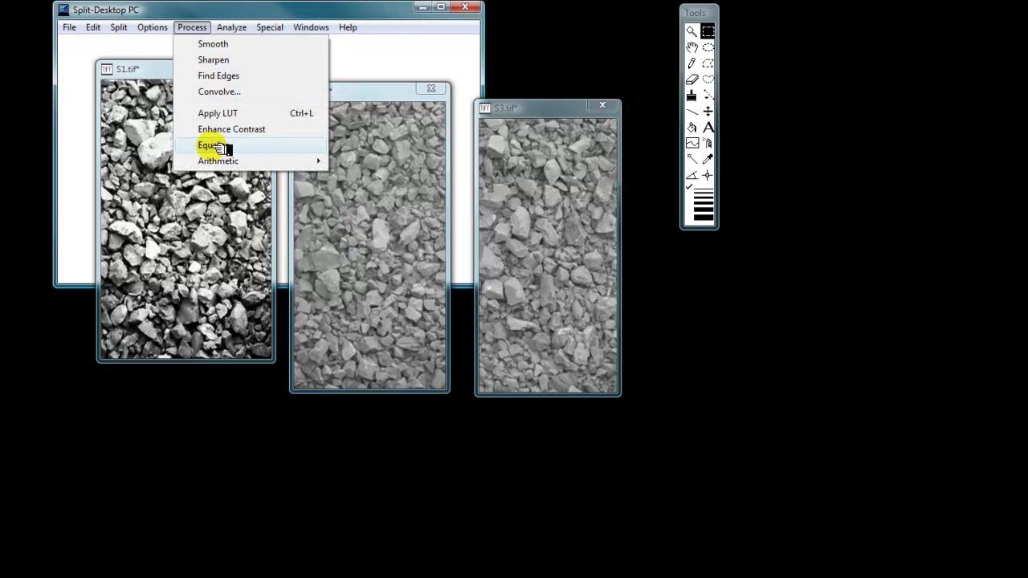
{"action": "left_click", "coordinate": [215, 146]}
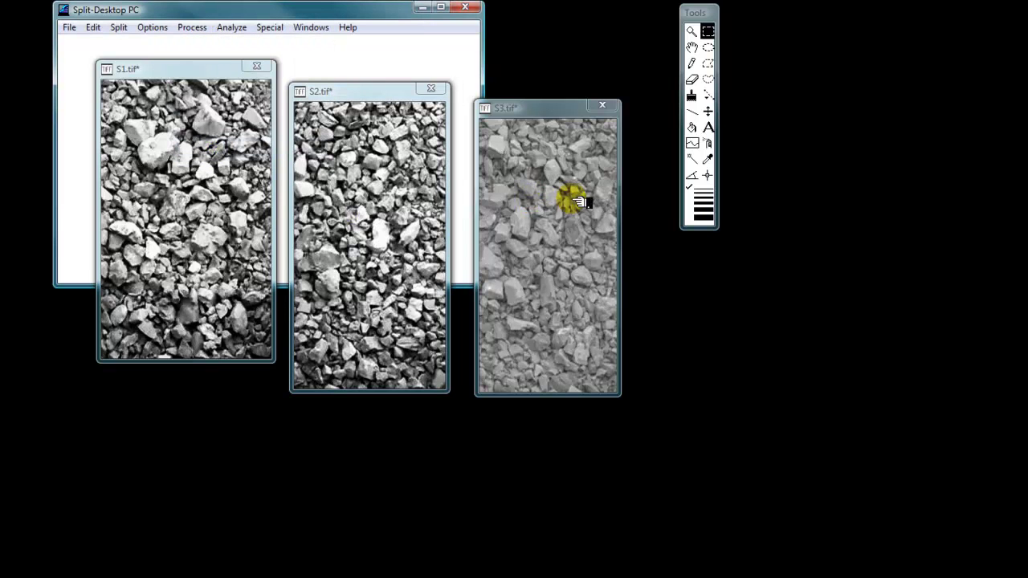
{"action": "left_click", "coordinate": [536, 254]}
{"action": "left_click", "coordinate": [192, 27]}
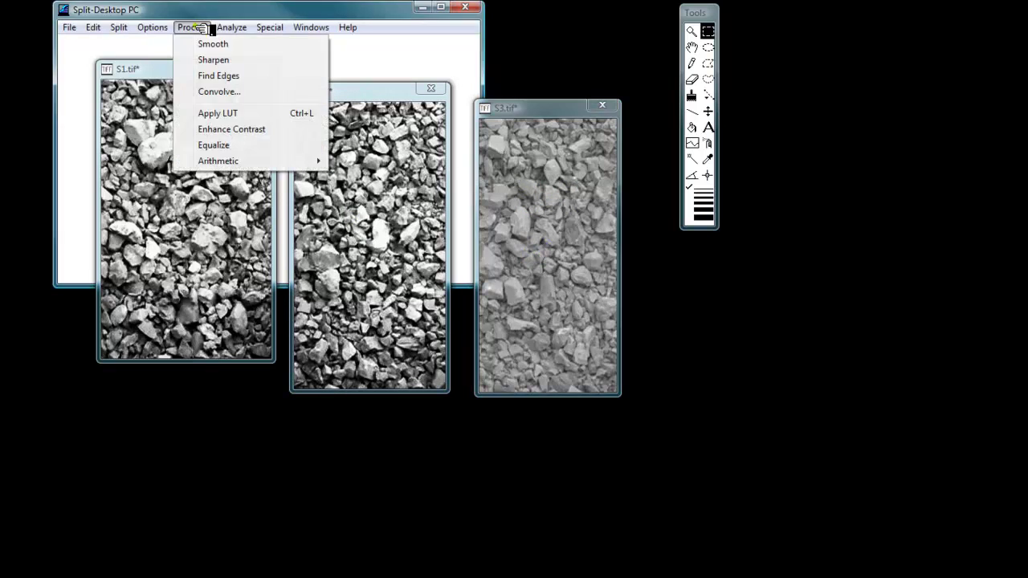
{"action": "left_click", "coordinate": [225, 145]}
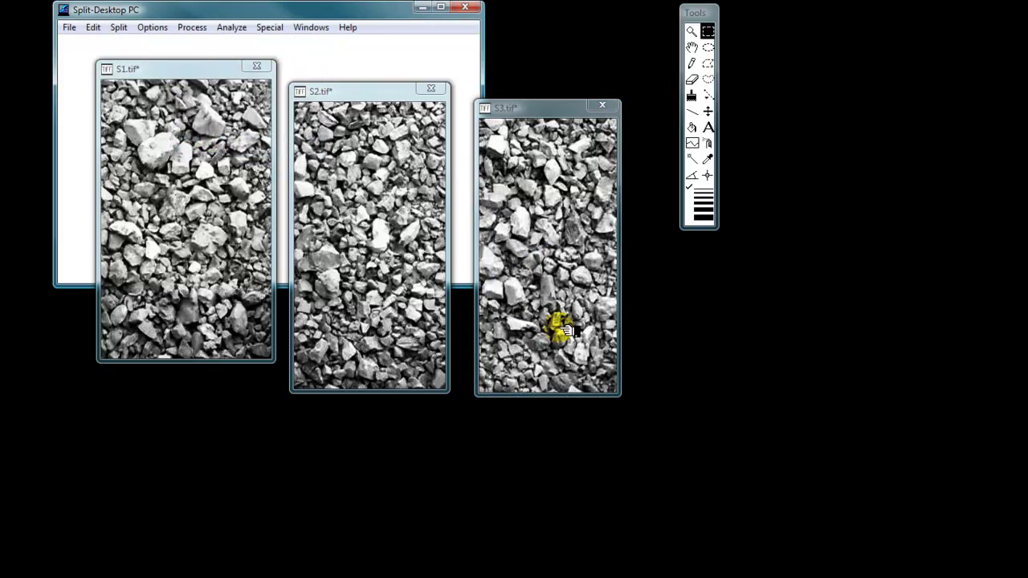
Find particles in all open images using autoparameters, and calculate their combined size distribution with medium fines adjustment of 50.00 and Schuhmann fines distribution.
{"action": "left_click", "coordinate": [119, 29]}
{"action": "left_click", "coordinate": [131, 58]}
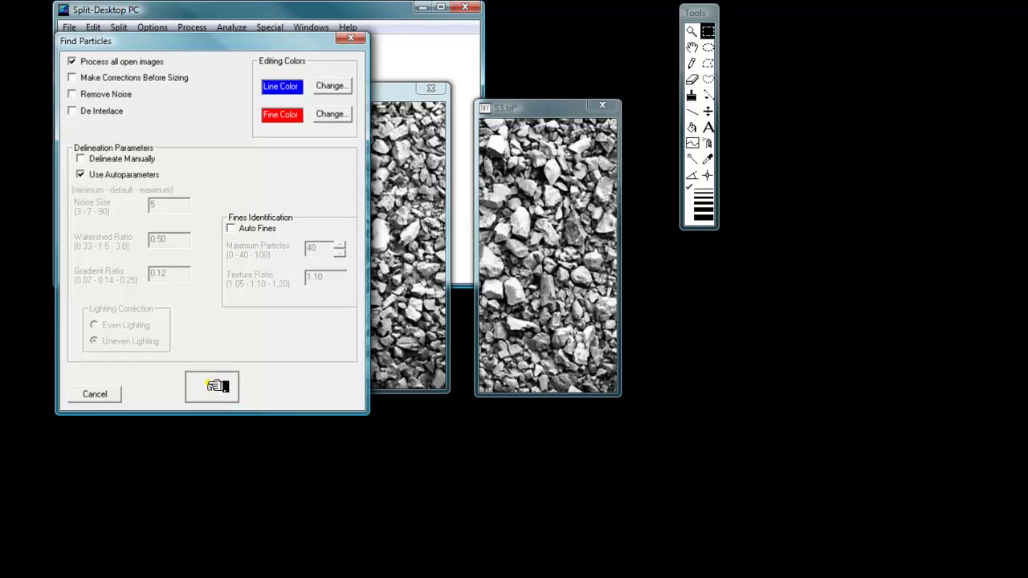
{"action": "left_click", "coordinate": [212, 386]}
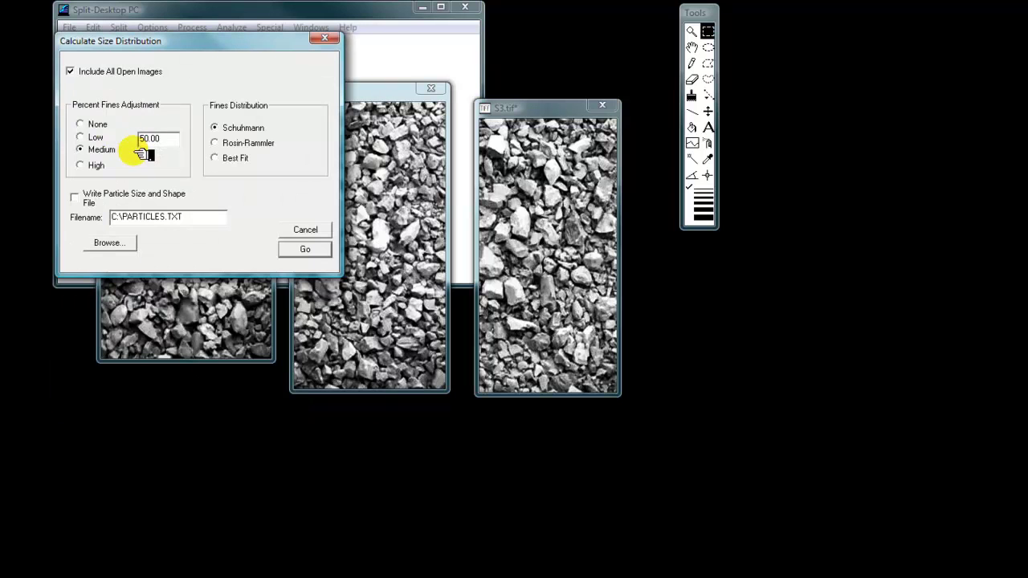
{"action": "left_click", "coordinate": [305, 249]}
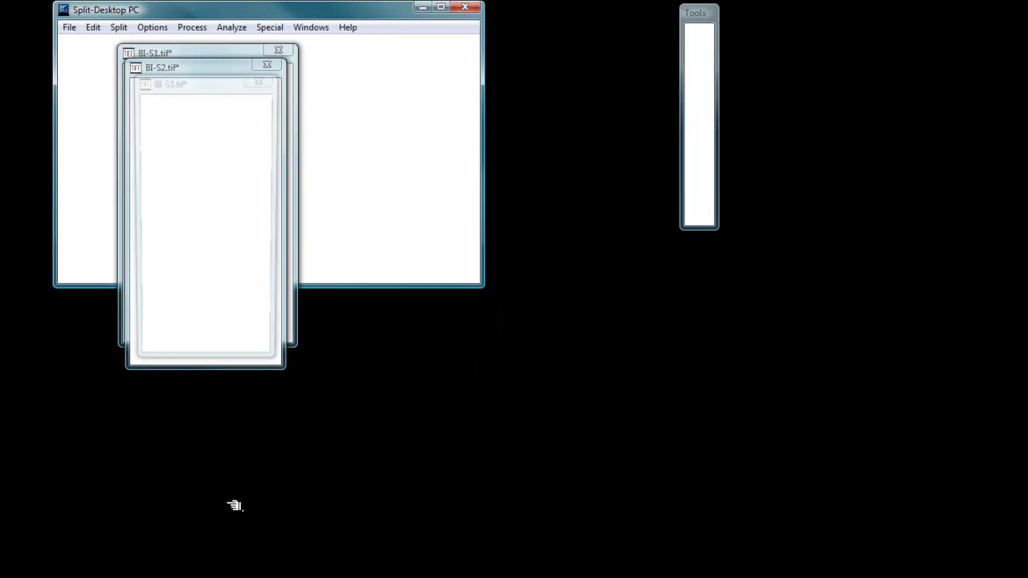
Generate the cumulative size distribution graph and write combined and individual results to Data.txt, using the Sec.Cr. Analysis sieve set in inches.
{"action": "left_click", "coordinate": [129, 28]}
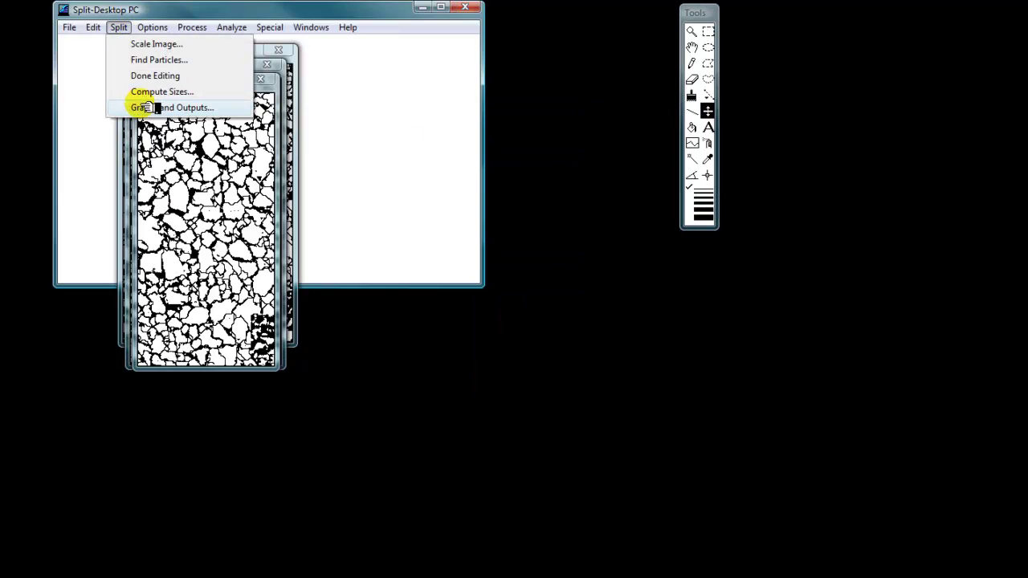
{"action": "left_click", "coordinate": [146, 107]}
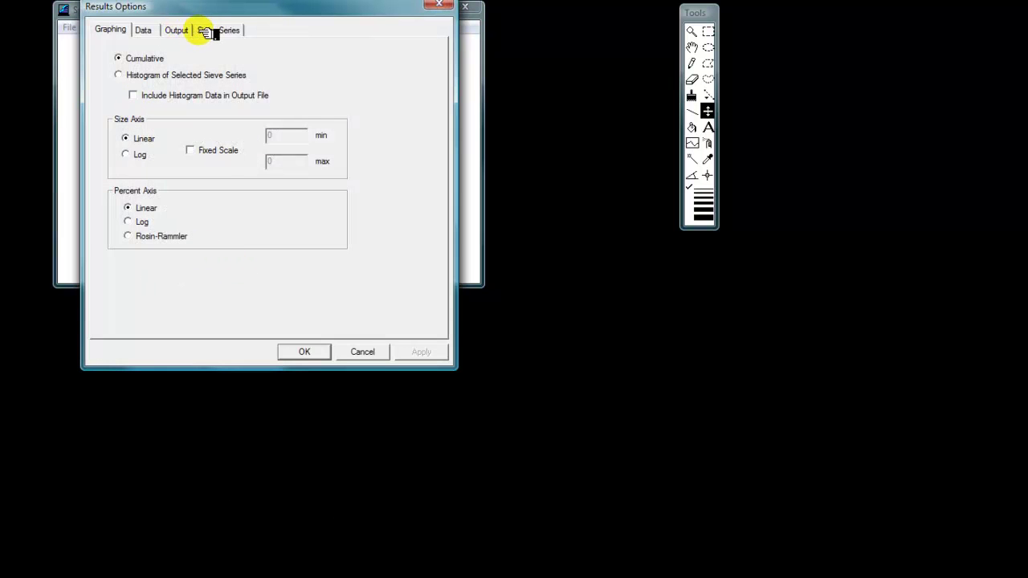
{"action": "left_click", "coordinate": [214, 30]}
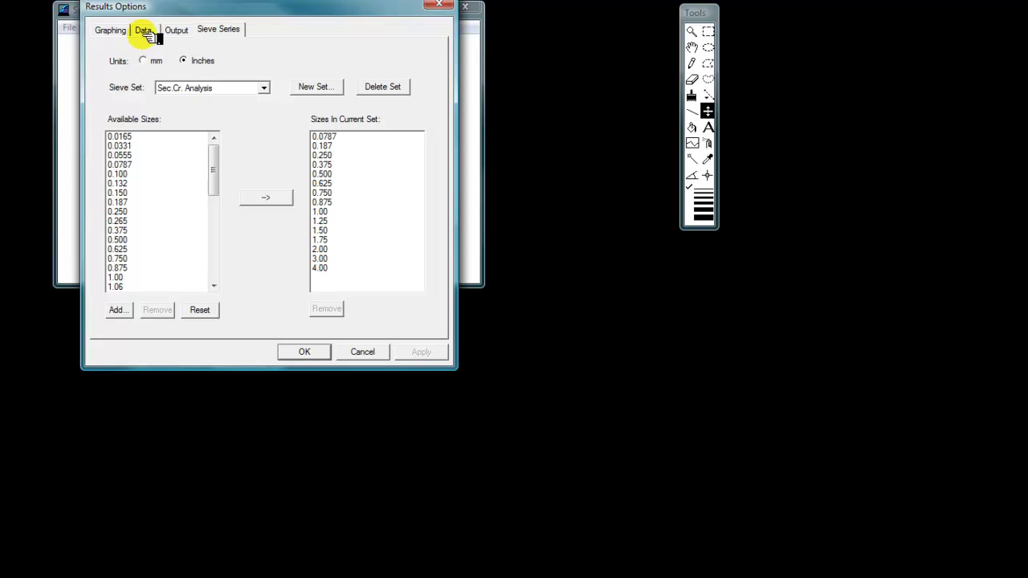
{"action": "left_click", "coordinate": [145, 31]}
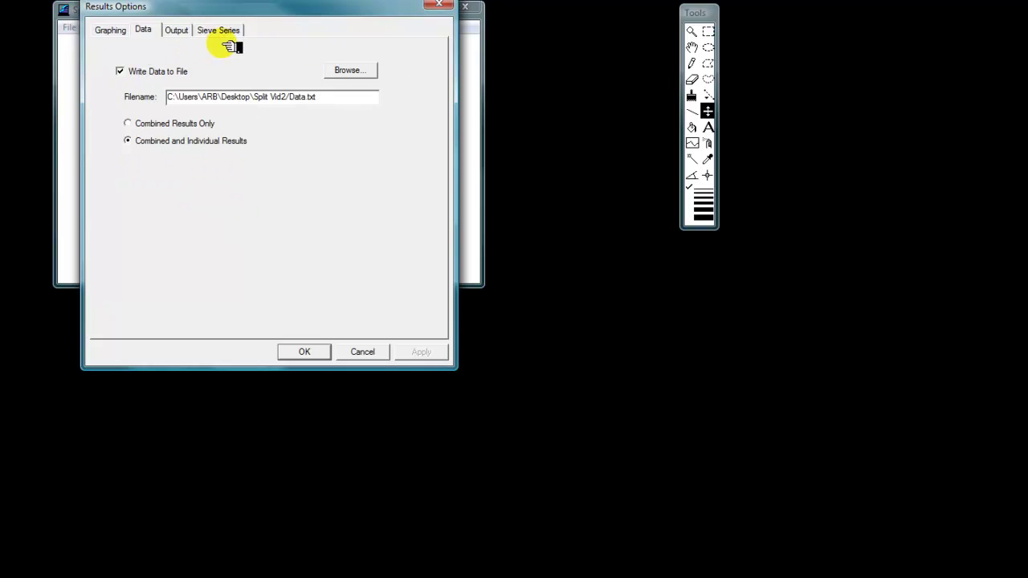
{"action": "left_click", "coordinate": [305, 352]}
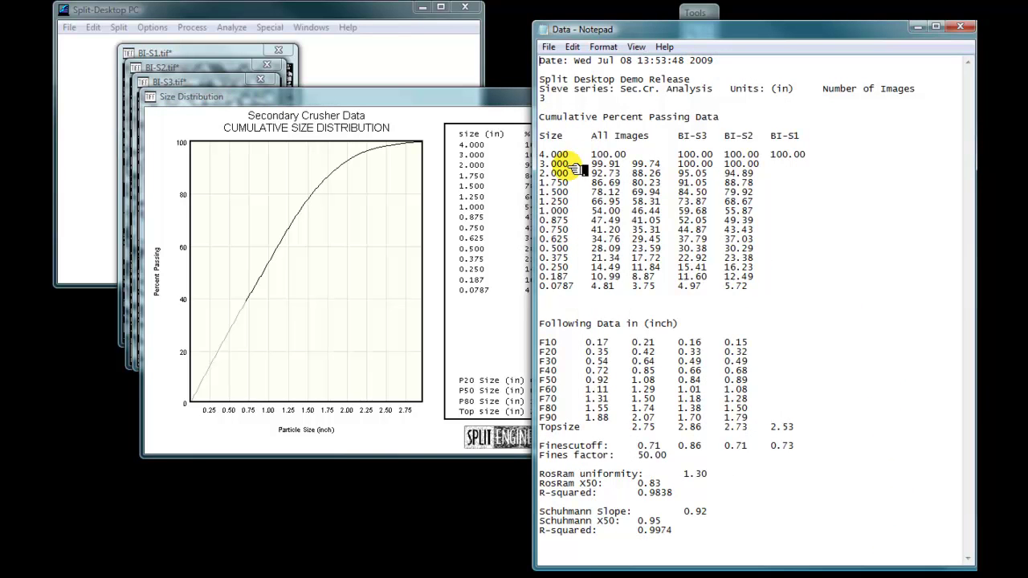
In the Data text file, shorten "All Images" to "All" and "Topsize" to "Top", and copy everything from the Size heading row to the end.
{"action": "key", "text": "Delete"}
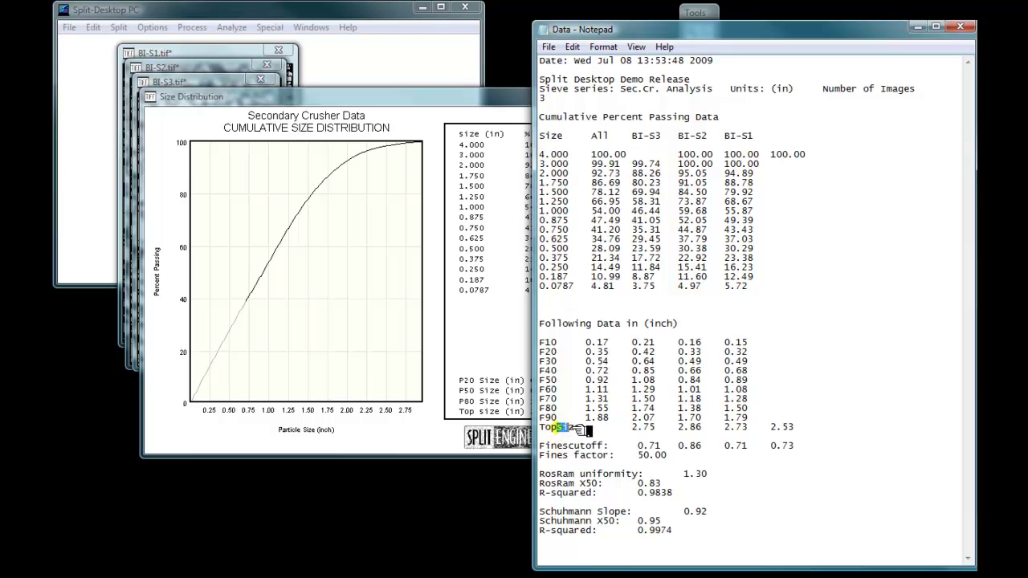
{"action": "key", "text": "Delete"}
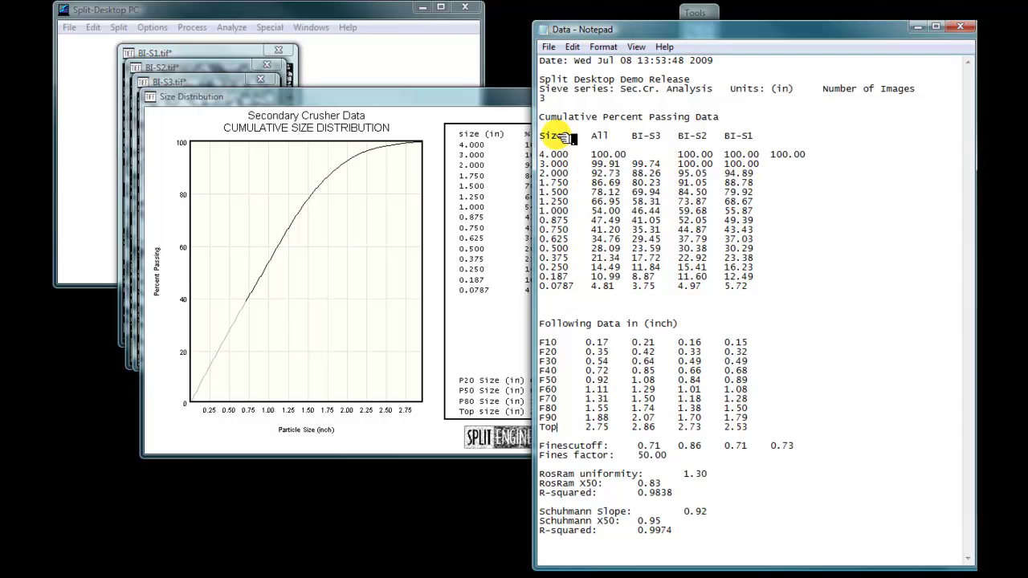
{"action": "left_click_drag", "start_coordinate": [544, 138], "coordinate": [780, 532]}
{"action": "right_click", "coordinate": [637, 271]}
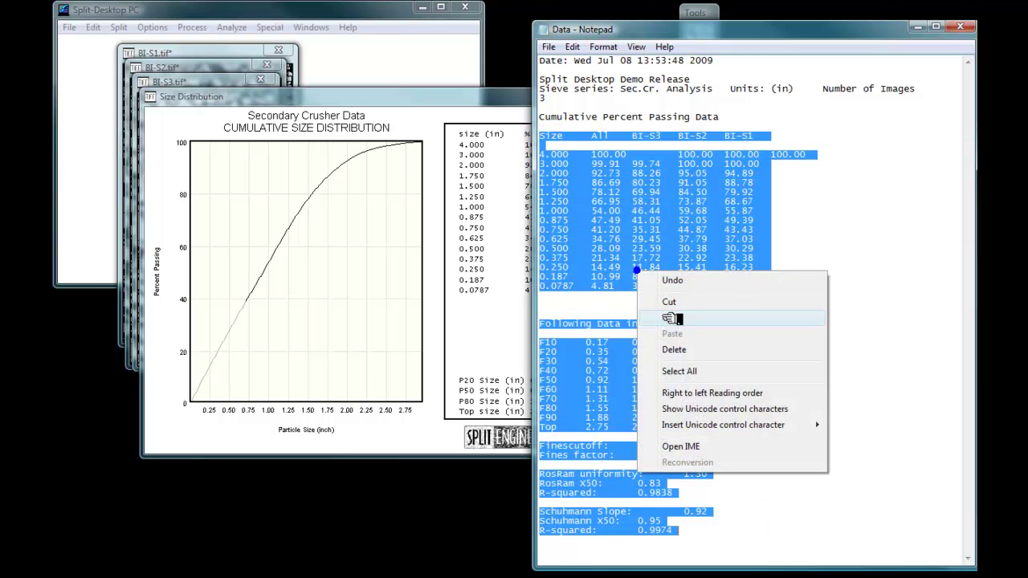
{"action": "left_click", "coordinate": [672, 318]}
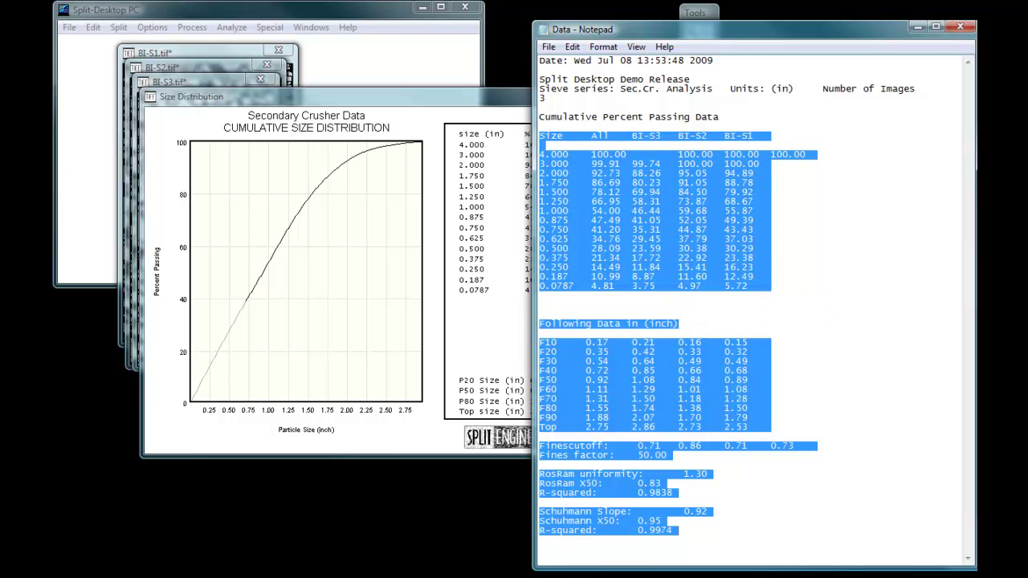
Switch to the Cr#2 Data workbook in Excel and paste the copied results starting at the Size heading cell, overwriting the old data.
{"action": "left_click_drag", "start_coordinate": [322, 6], "coordinate": [723, 8]}
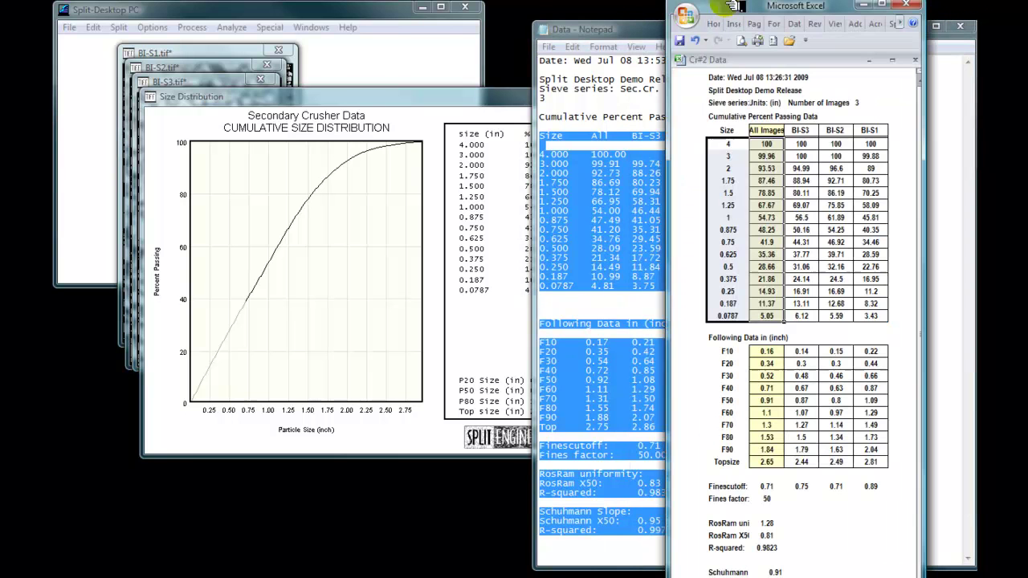
{"action": "left_click", "coordinate": [728, 131]}
{"action": "right_click", "coordinate": [740, 132]}
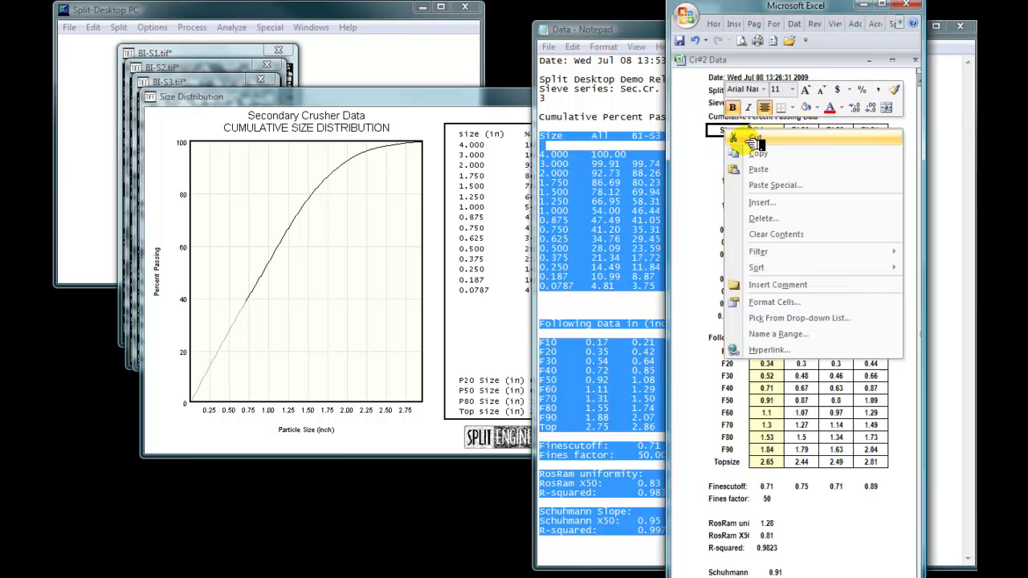
{"action": "left_click", "coordinate": [775, 166]}
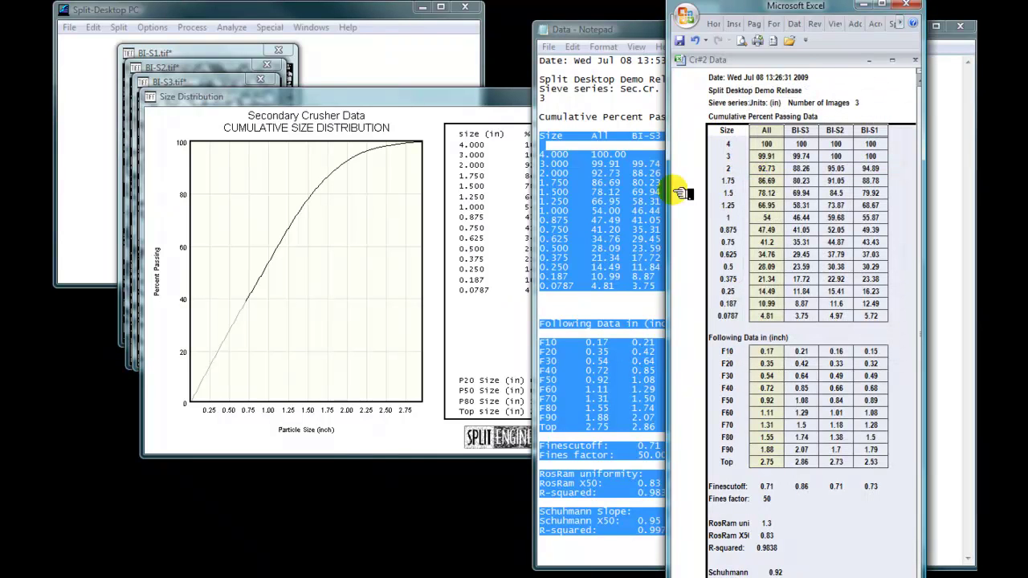
Close the Data text file in Notepad without saving its changes.
{"action": "left_click", "coordinate": [954, 204]}
{"action": "left_click", "coordinate": [961, 29]}
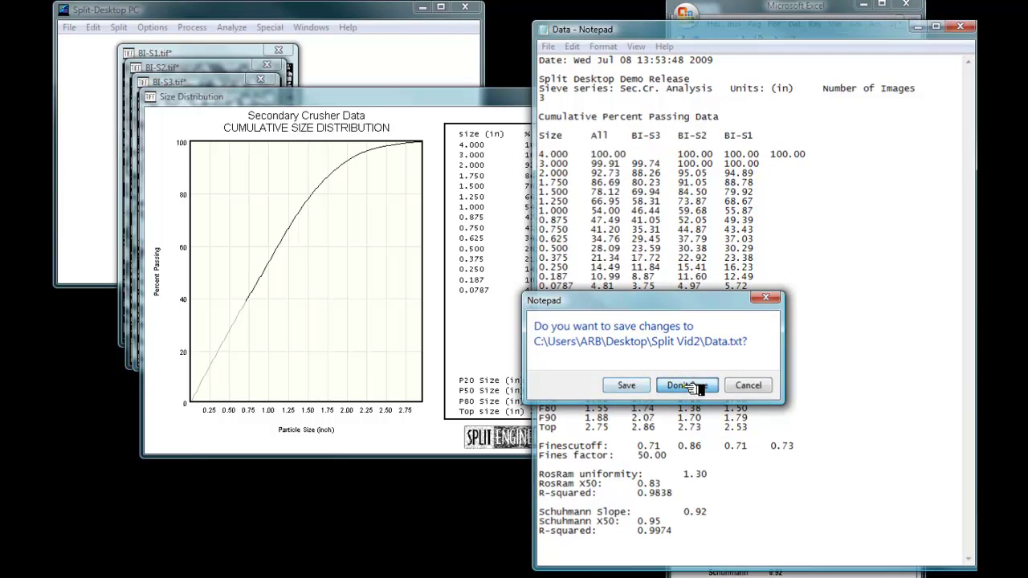
{"action": "left_click", "coordinate": [685, 385]}
In the Excel Cr#2 Data sheet, copy the Size and All values from size 4 down to 0.0787.
{"action": "left_click", "coordinate": [836, 283]}
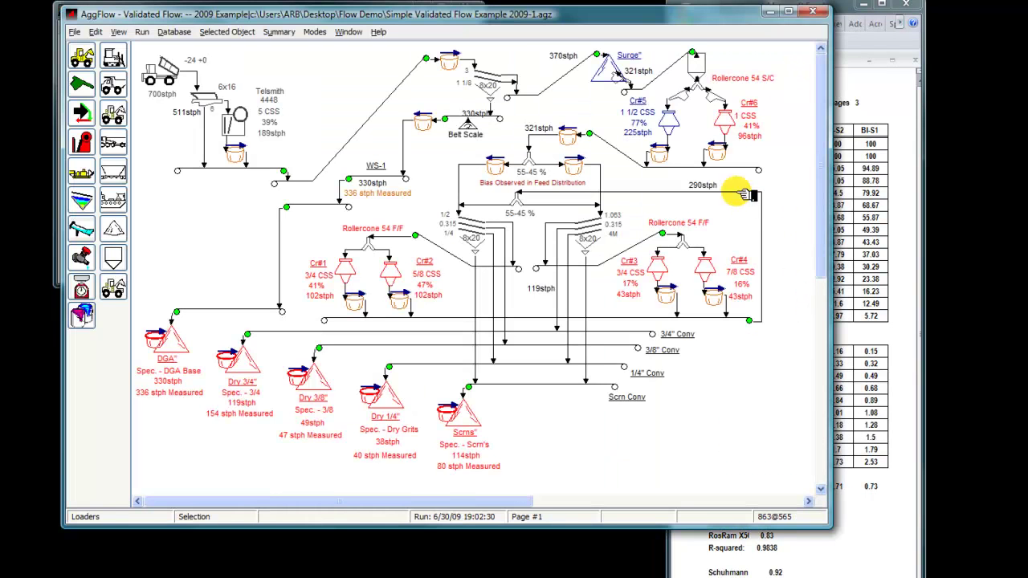
{"action": "left_click", "coordinate": [857, 134]}
{"action": "left_click_drag", "start_coordinate": [737, 146], "coordinate": [763, 315]}
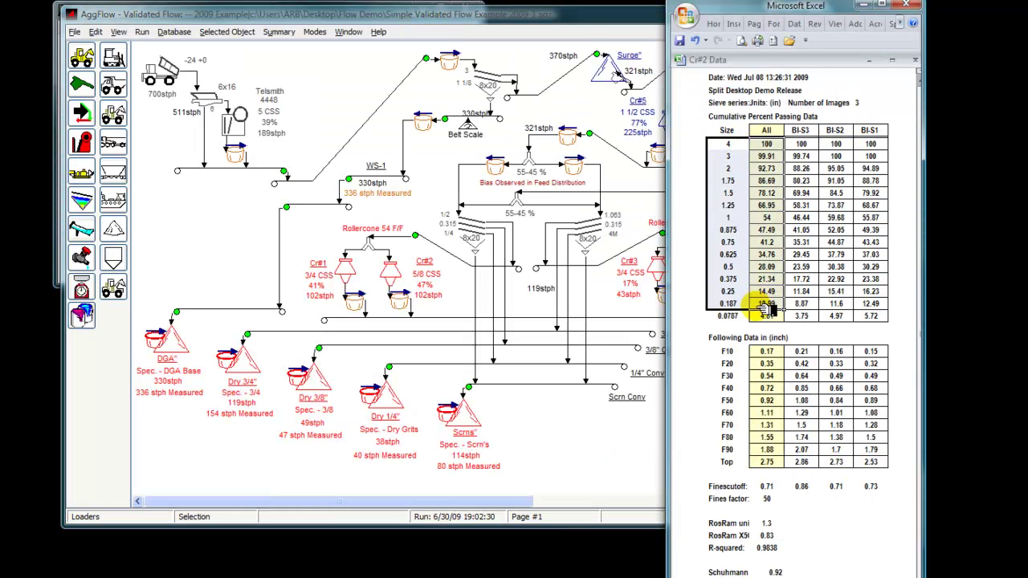
{"action": "right_click", "coordinate": [759, 259]}
{"action": "left_click", "coordinate": [816, 281]}
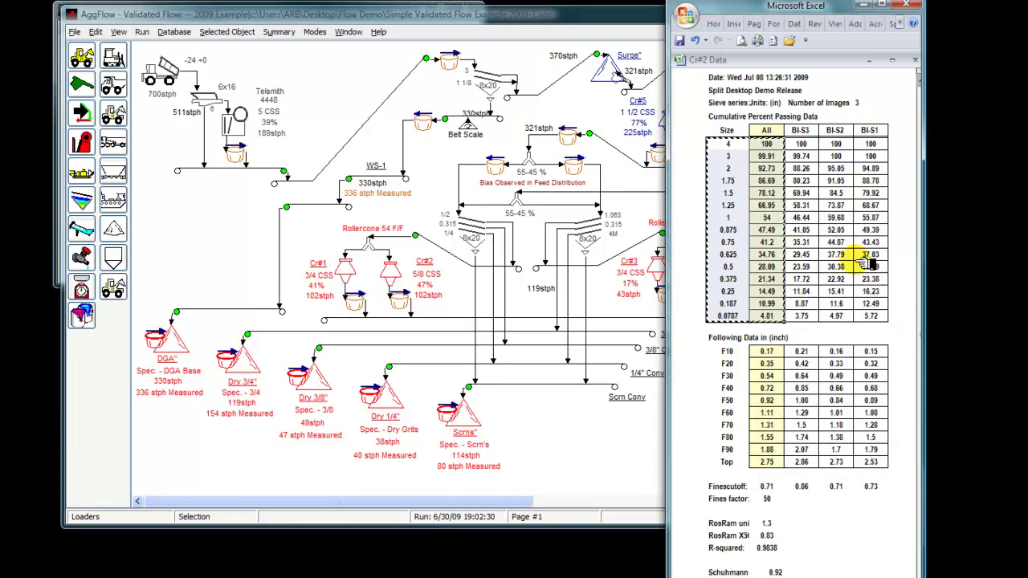
In AggFlow, import the copied gradation into the field data of the sampling point on the 321stph stream, verify the selection and accept it.
{"action": "left_click", "coordinate": [567, 138]}
{"action": "right_click", "coordinate": [568, 139]}
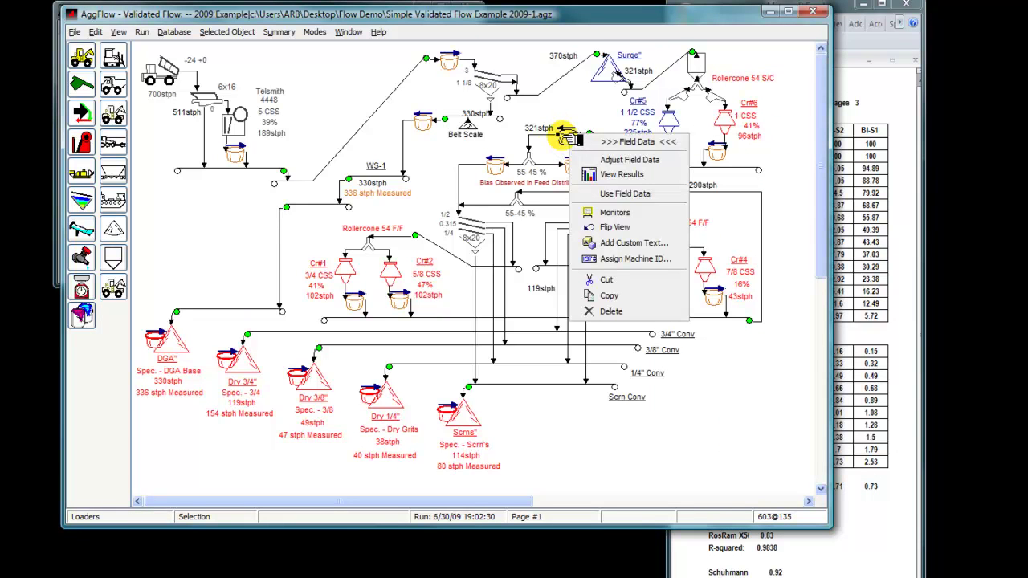
{"action": "left_click", "coordinate": [612, 161]}
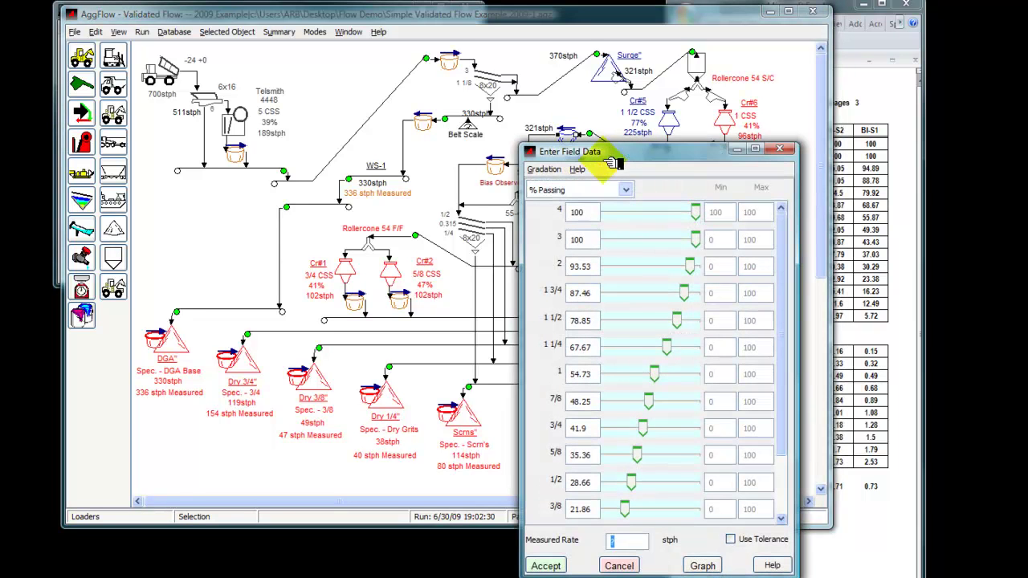
{"action": "left_click", "coordinate": [550, 170]}
{"action": "left_click", "coordinate": [566, 262]}
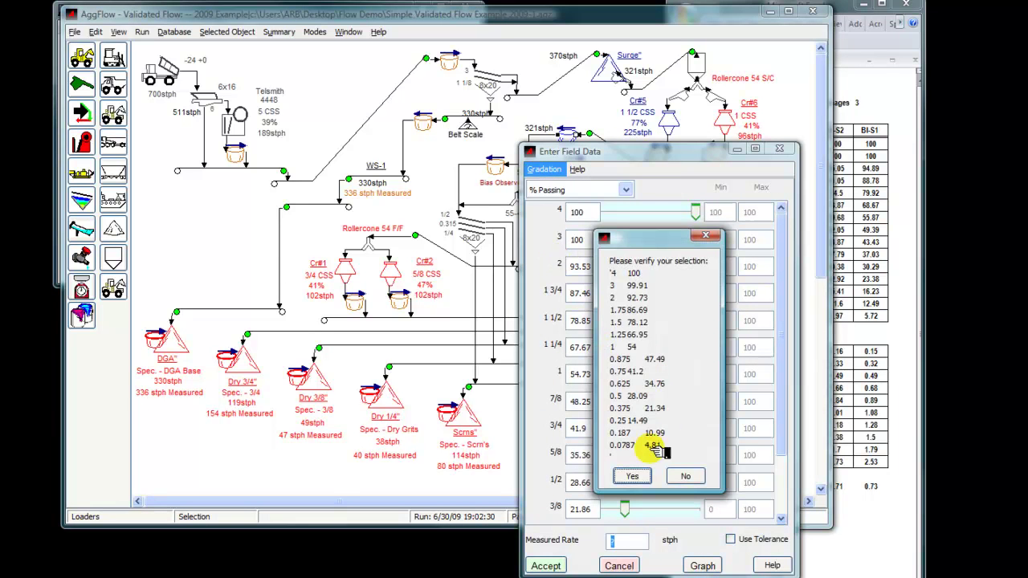
{"action": "left_click", "coordinate": [633, 476]}
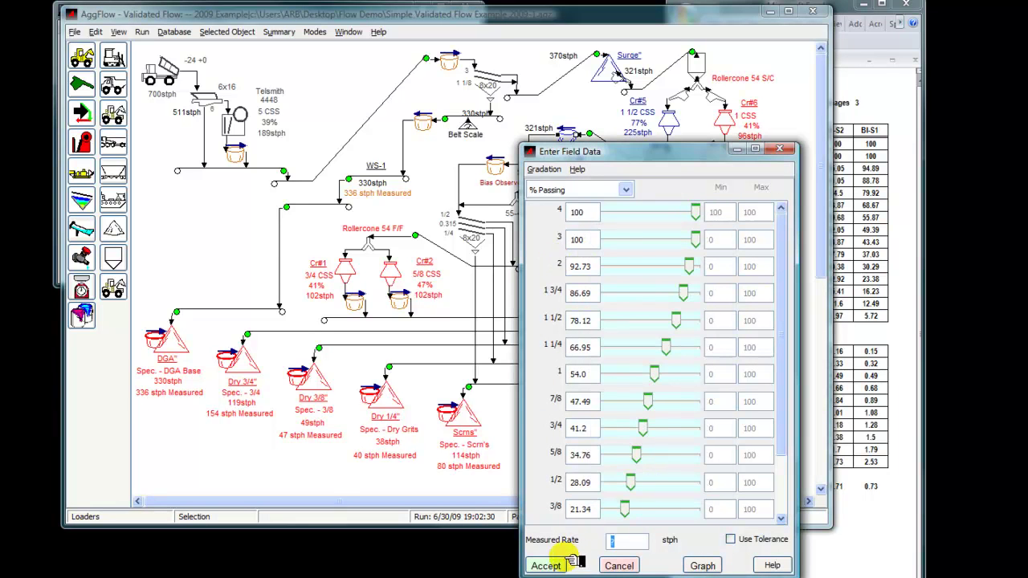
{"action": "left_click", "coordinate": [545, 566]}
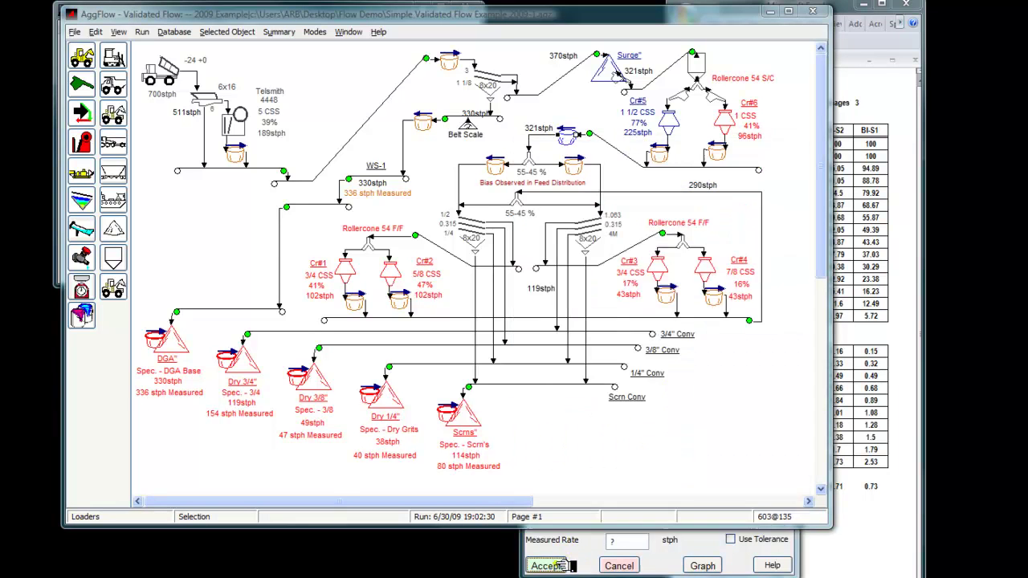
View the results for the 321stph field data point to compare the calculated and field data gradations, and close them.
{"action": "right_click", "coordinate": [567, 136]}
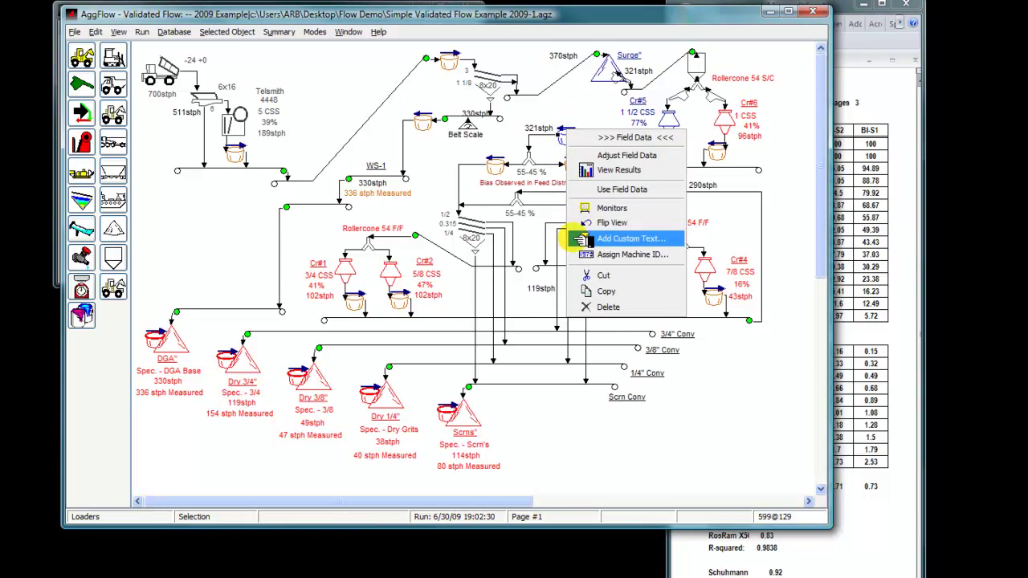
{"action": "left_click", "coordinate": [594, 170]}
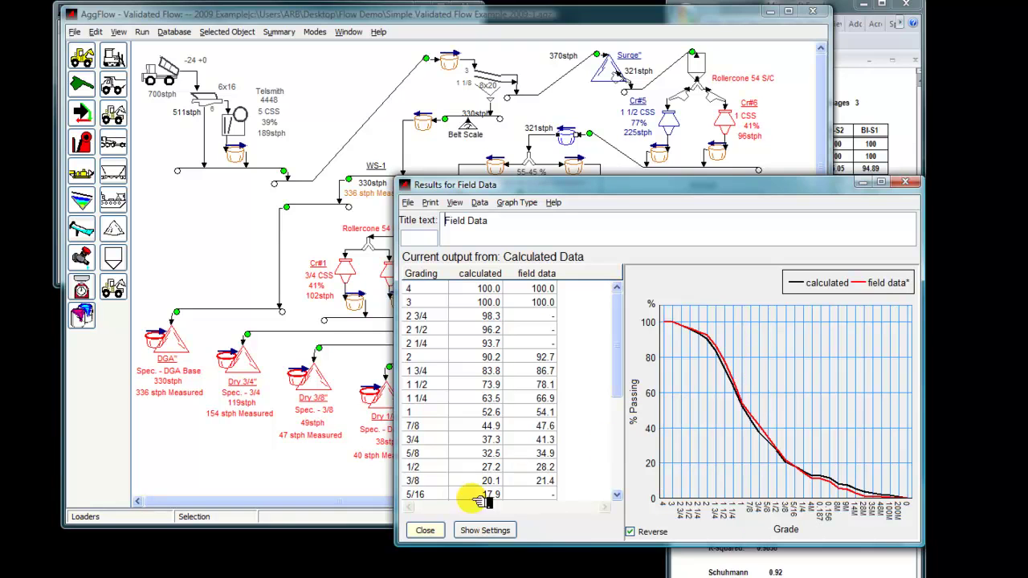
{"action": "left_click", "coordinate": [425, 531]}
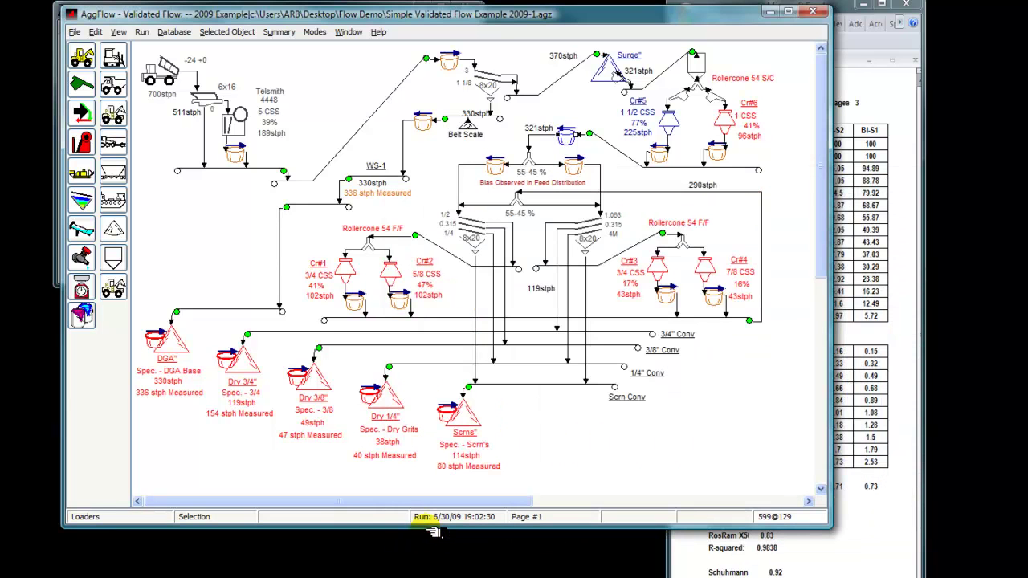